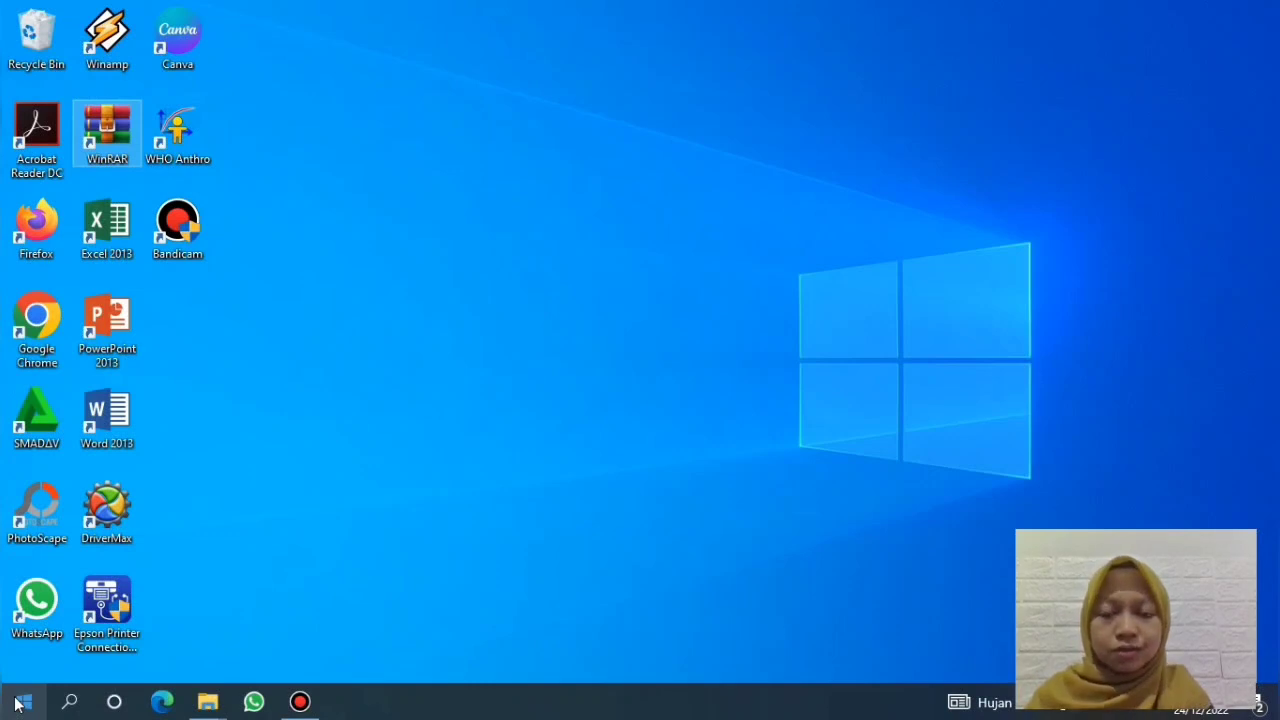
Step: Launch WHO Anthro v3.2.2 from its desktop shortcut
{"action": "left_click", "coordinate": [615, 294]}
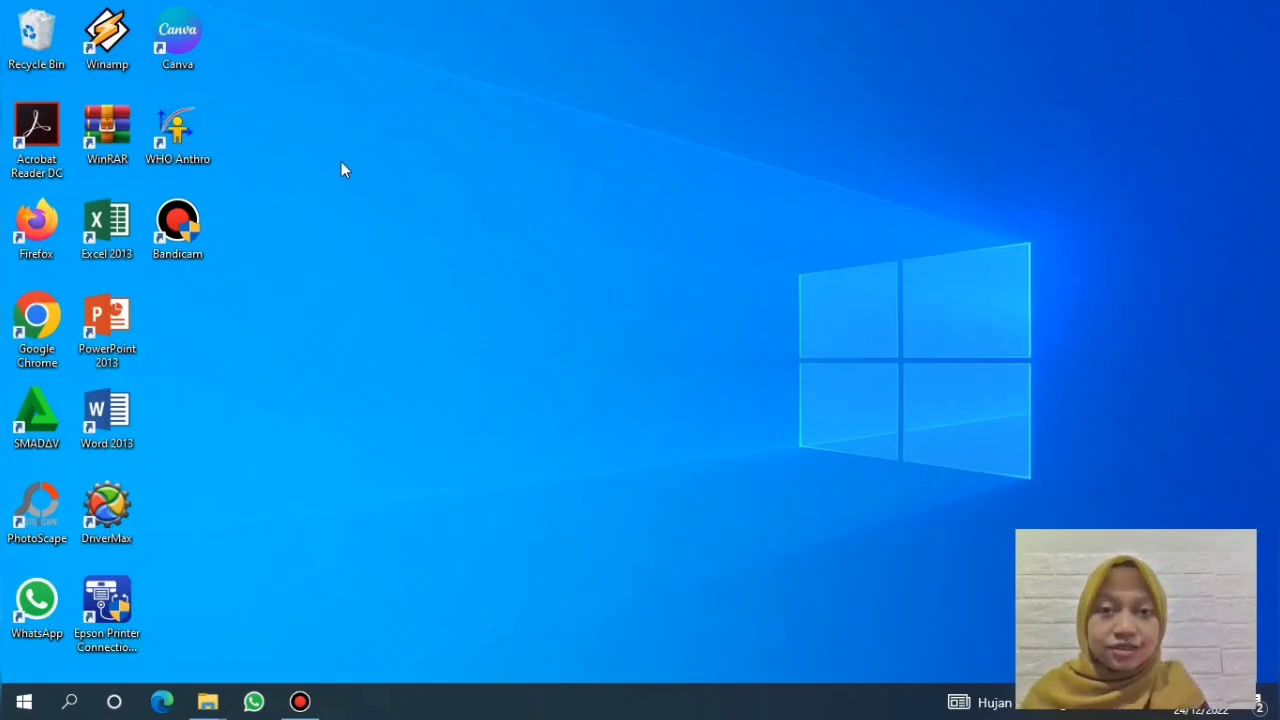
{"action": "left_click", "coordinate": [199, 133]}
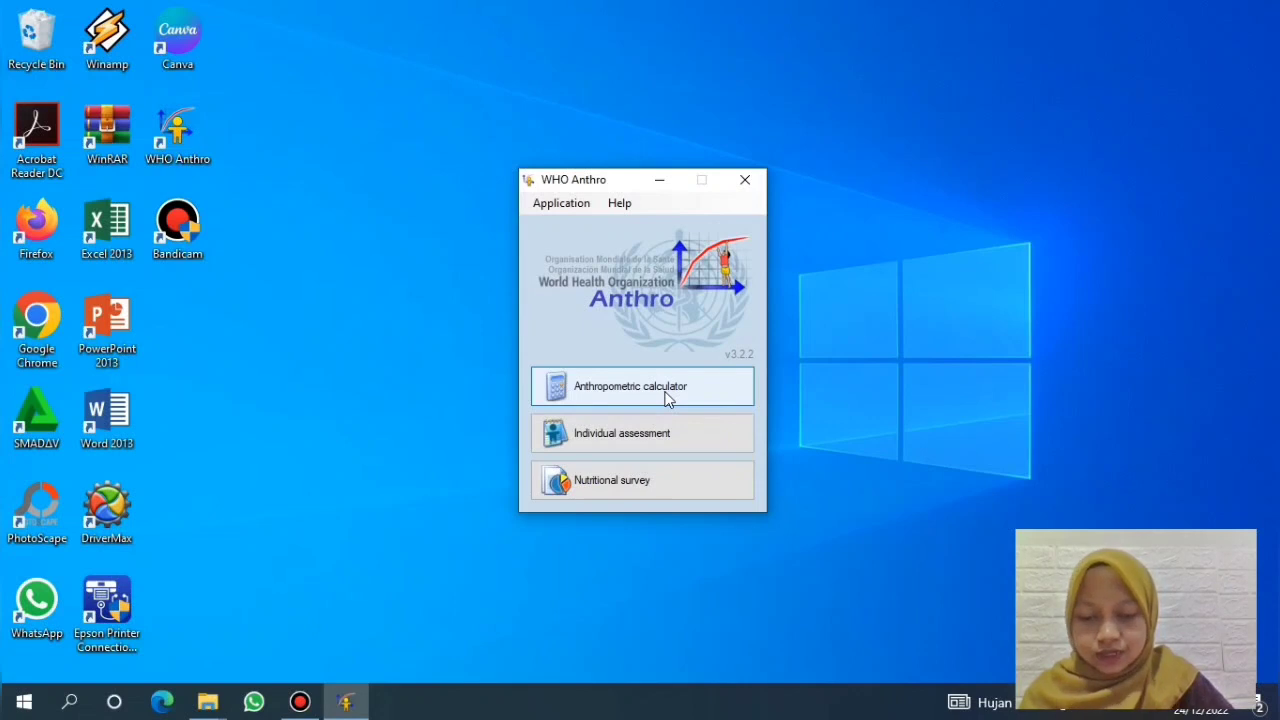
Step: Open the Anthropometric calculator with the sample 11-month-old girl at 9.00 kg and 73.00 cm
{"action": "left_click", "coordinate": [712, 385]}
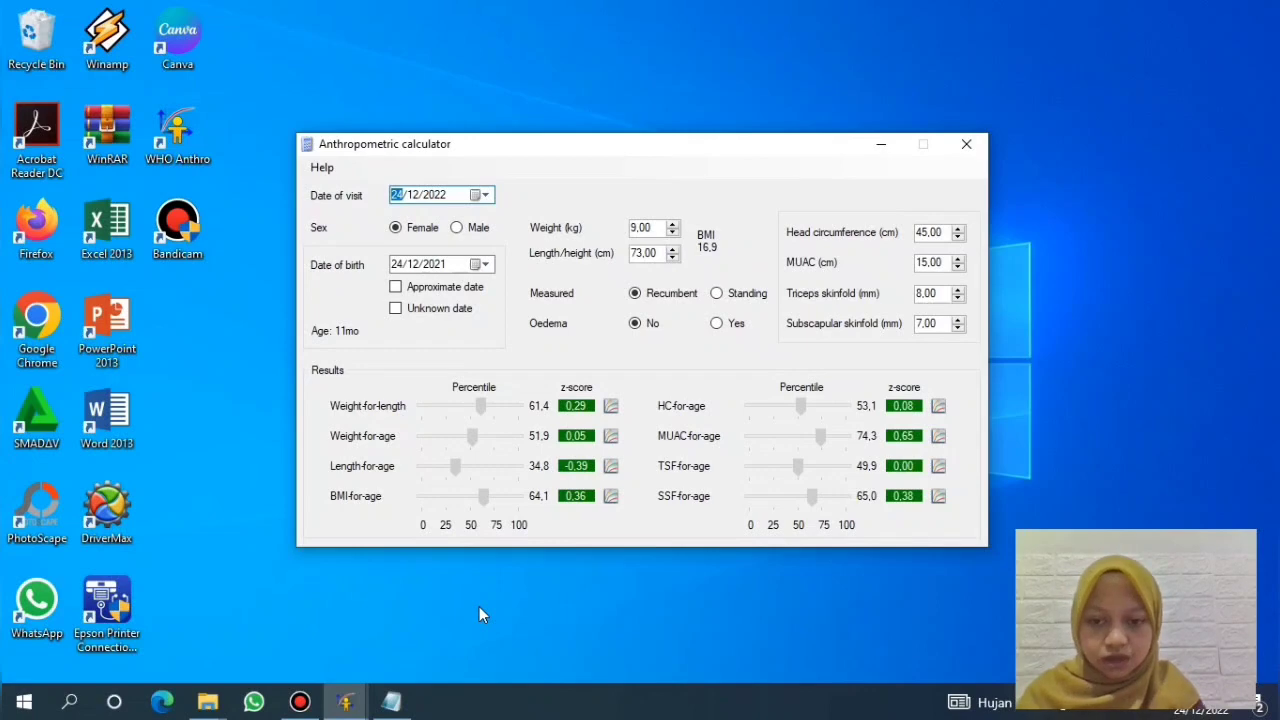
Step: Read the Notepad case (12-month-old girl, 10 kg, 75 cm, recumbent) and return to the calculator
{"action": "mouse_move", "coordinate": [416, 703]}
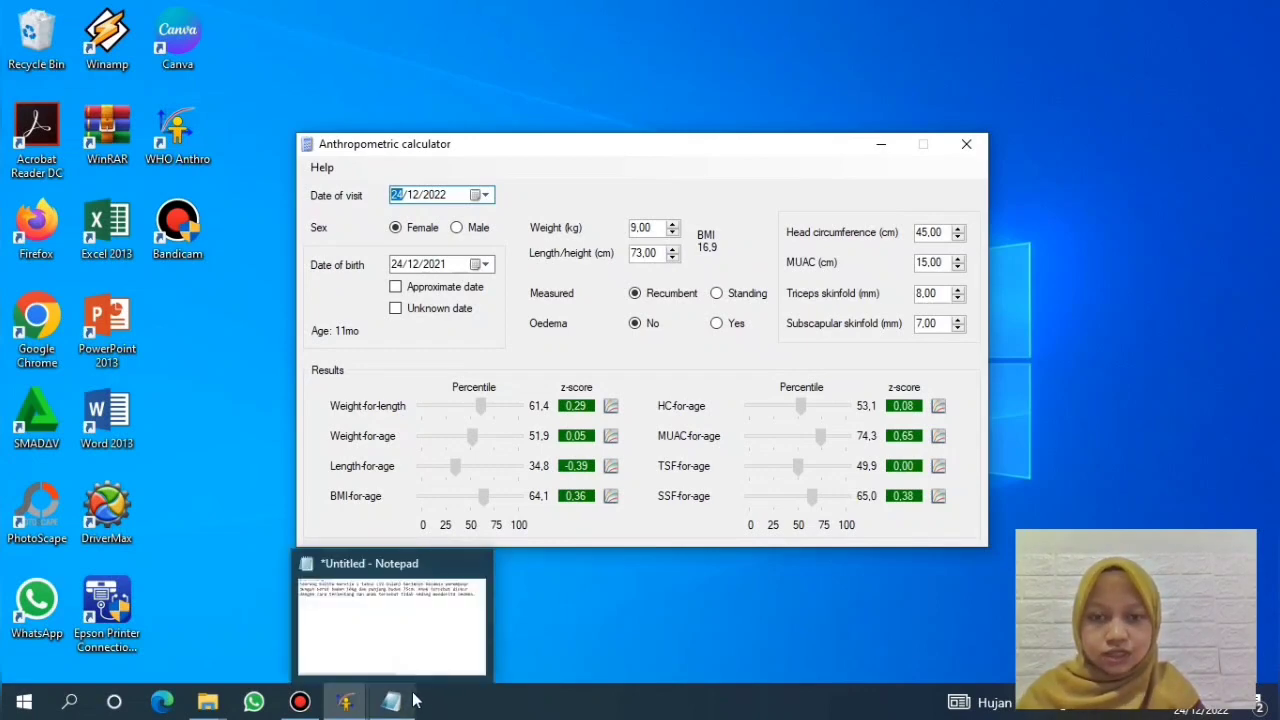
{"action": "left_click", "coordinate": [420, 632]}
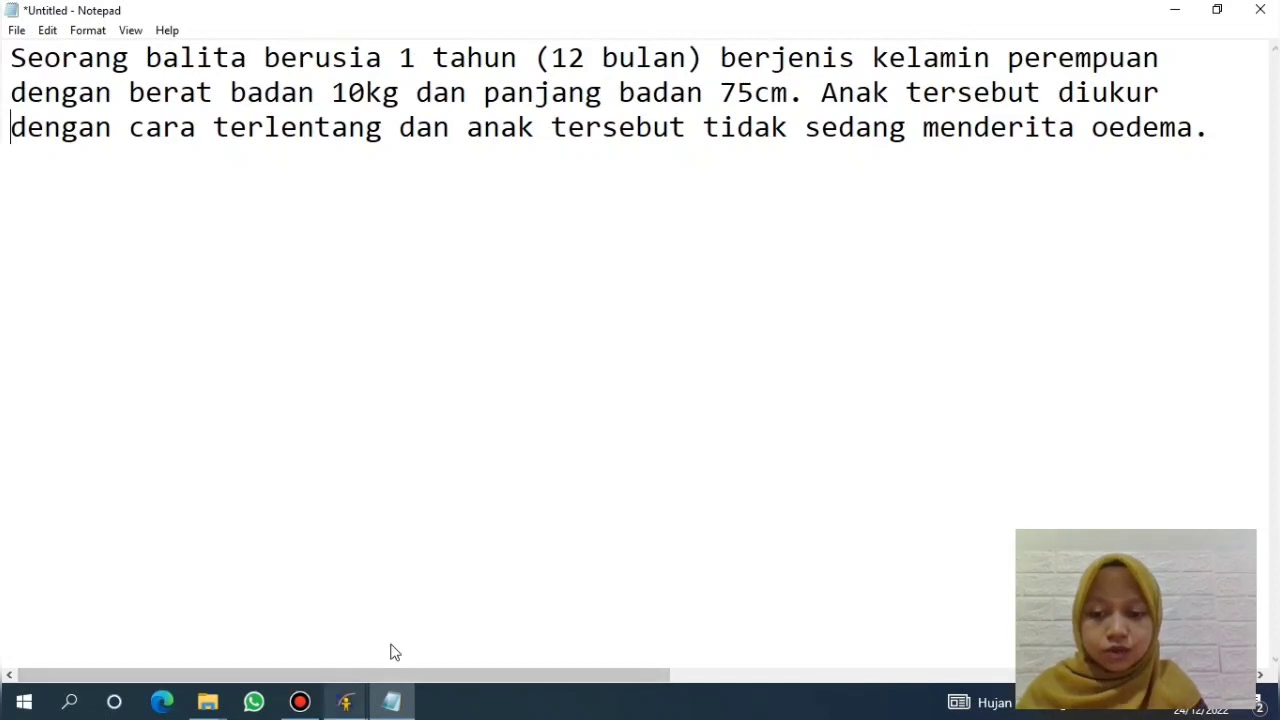
{"action": "mouse_move", "coordinate": [352, 700]}
{"action": "key", "text": "alt+Tab"}
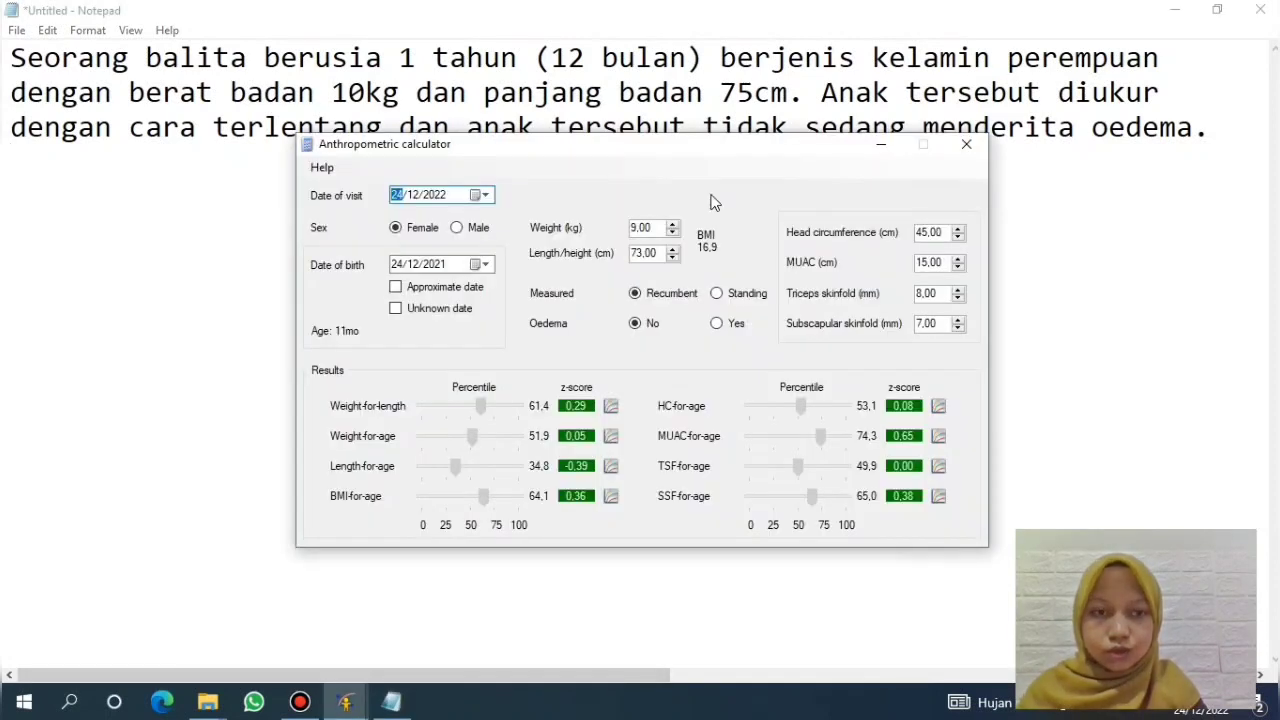
Step: Replace the weight with 10 kg and the length with 75 cm, rechecking the case notes
{"action": "left_click", "coordinate": [1160, 10]}
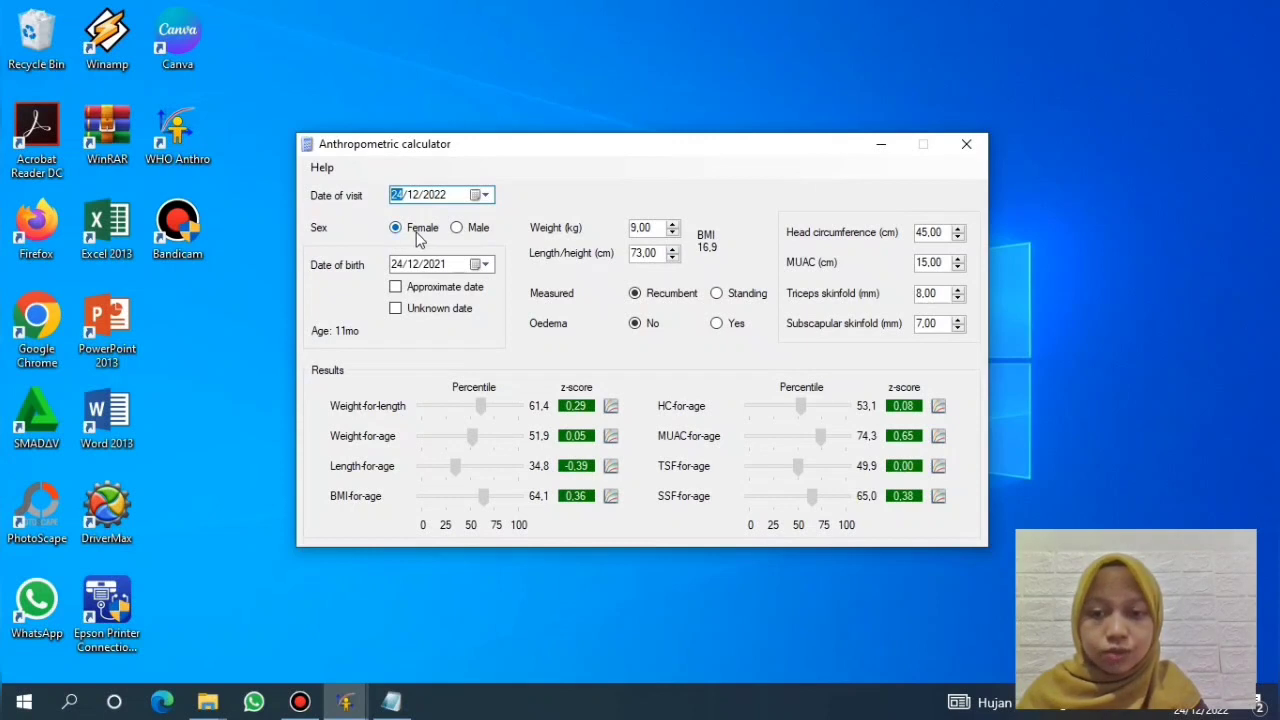
{"action": "left_click", "coordinate": [660, 230]}
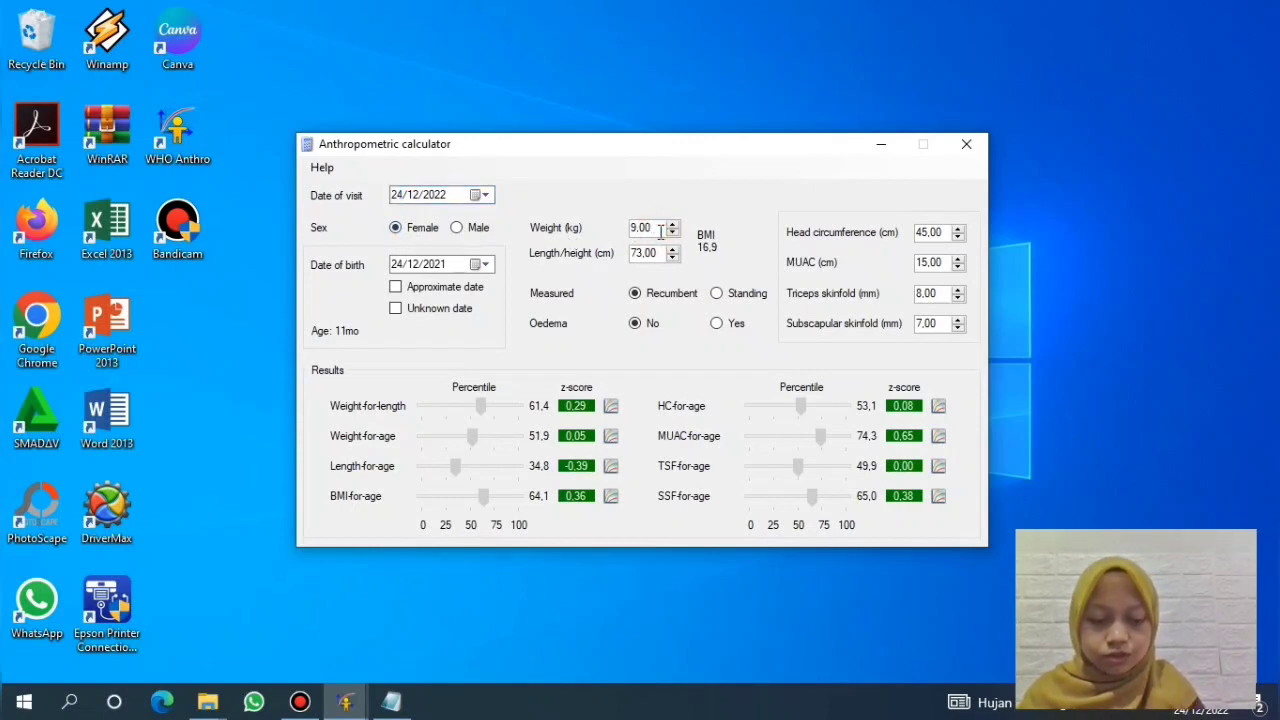
{"action": "key", "text": "shift+Left"}
{"action": "key", "text": "shift+Left"}
{"action": "key", "text": "shift+Left"}
{"action": "key", "text": "shift+Left"}
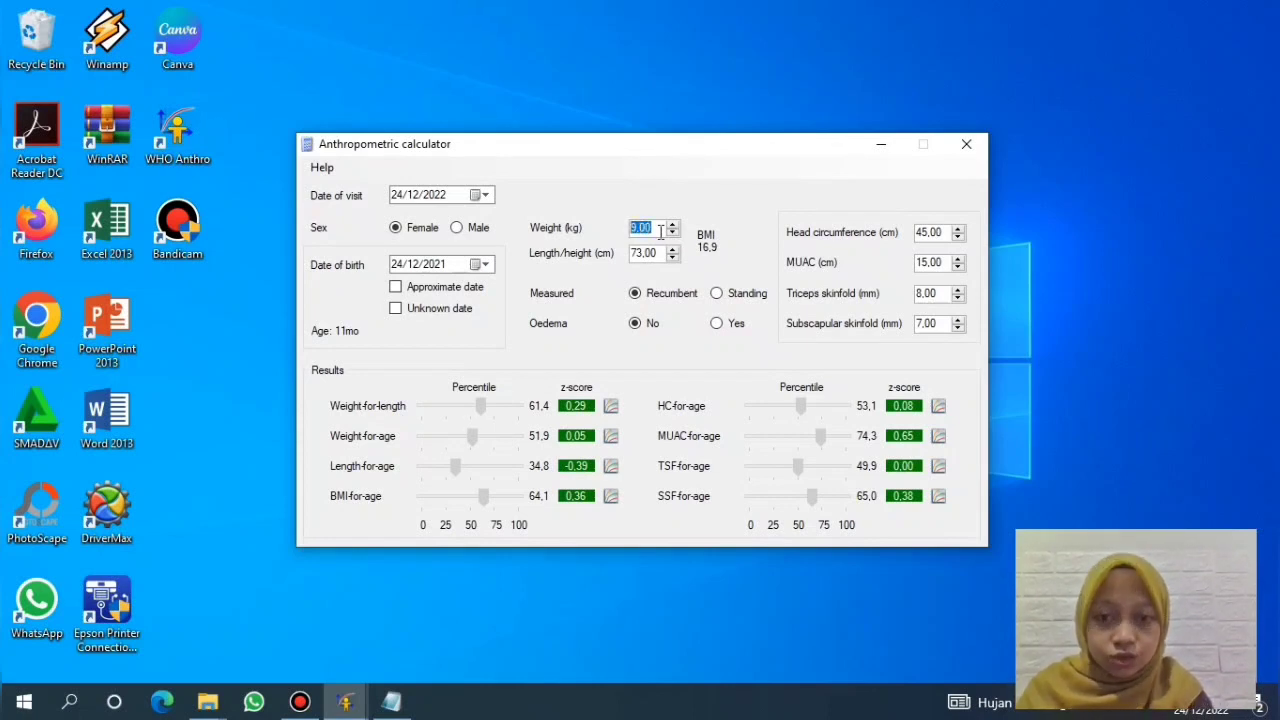
{"action": "type", "text": "10"}
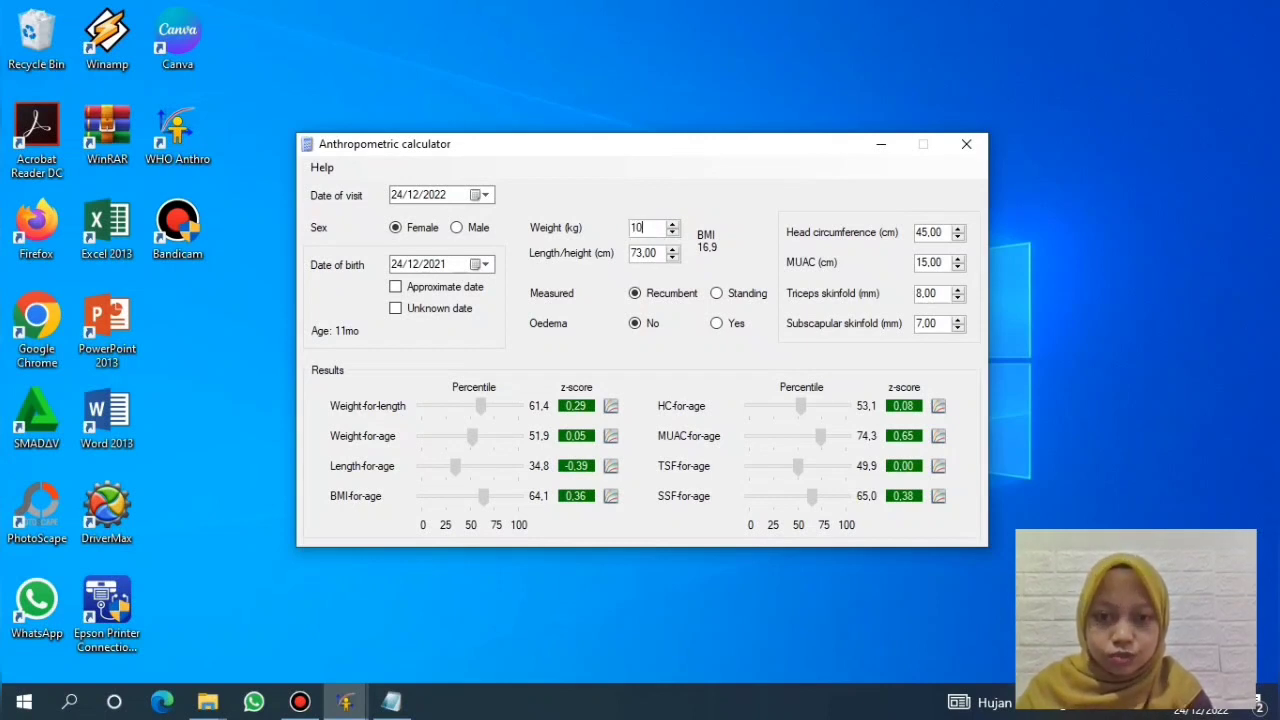
{"action": "key", "text": "Tab"}
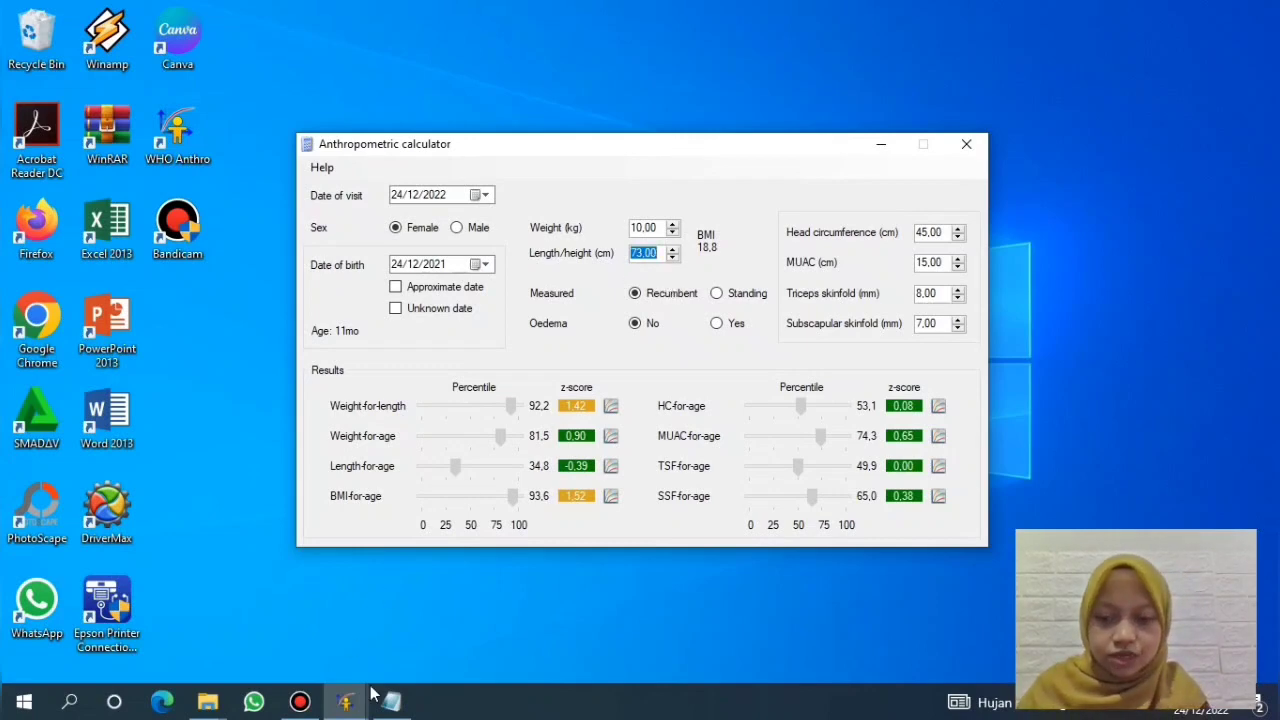
{"action": "mouse_move", "coordinate": [391, 702]}
{"action": "left_click", "coordinate": [396, 632]}
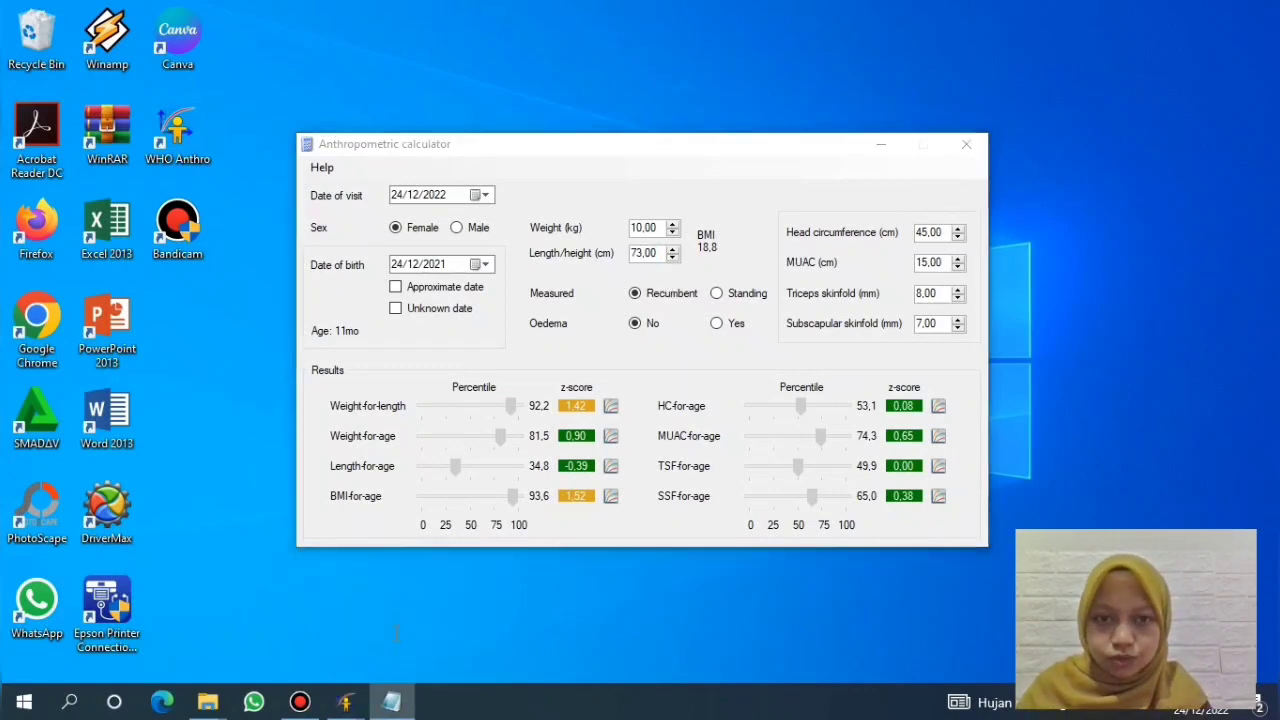
{"action": "left_click", "coordinate": [1174, 10]}
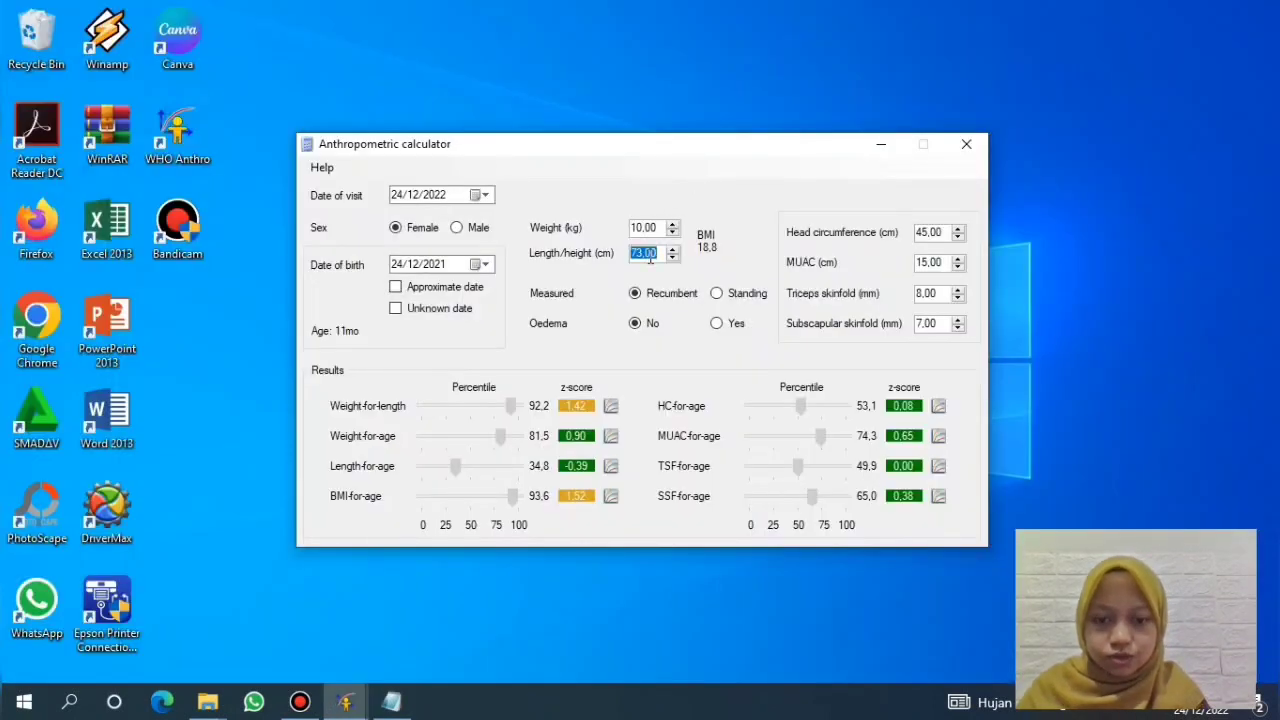
{"action": "type", "text": "75"}
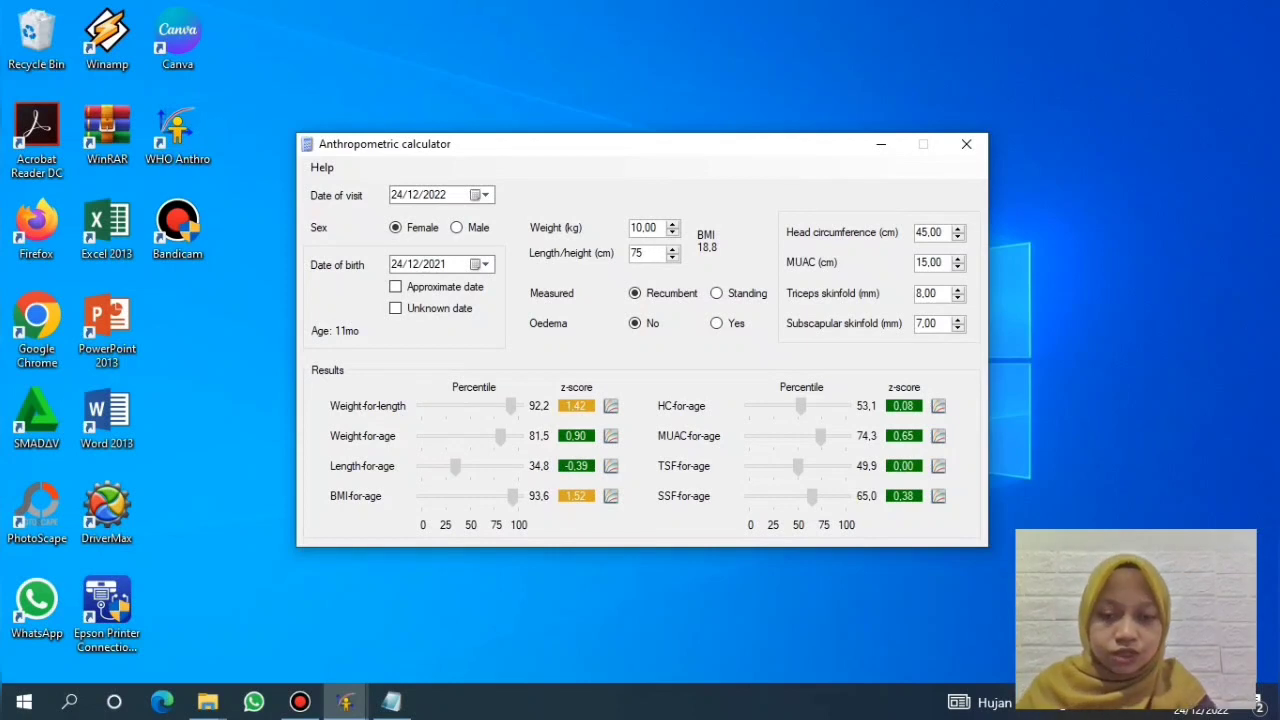
{"action": "key", "text": "Return"}
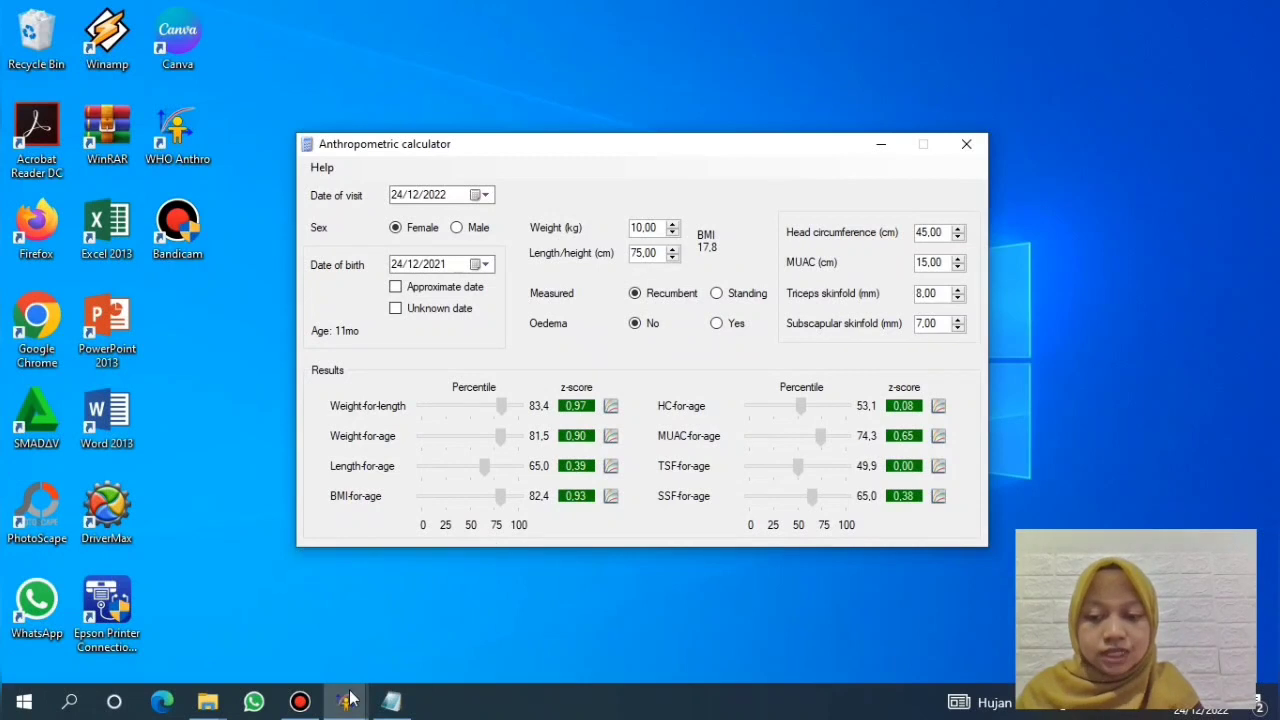
Step: Return to WHO Anthro and open Individual assessment, listing three sample children
{"action": "mouse_move", "coordinate": [345, 700]}
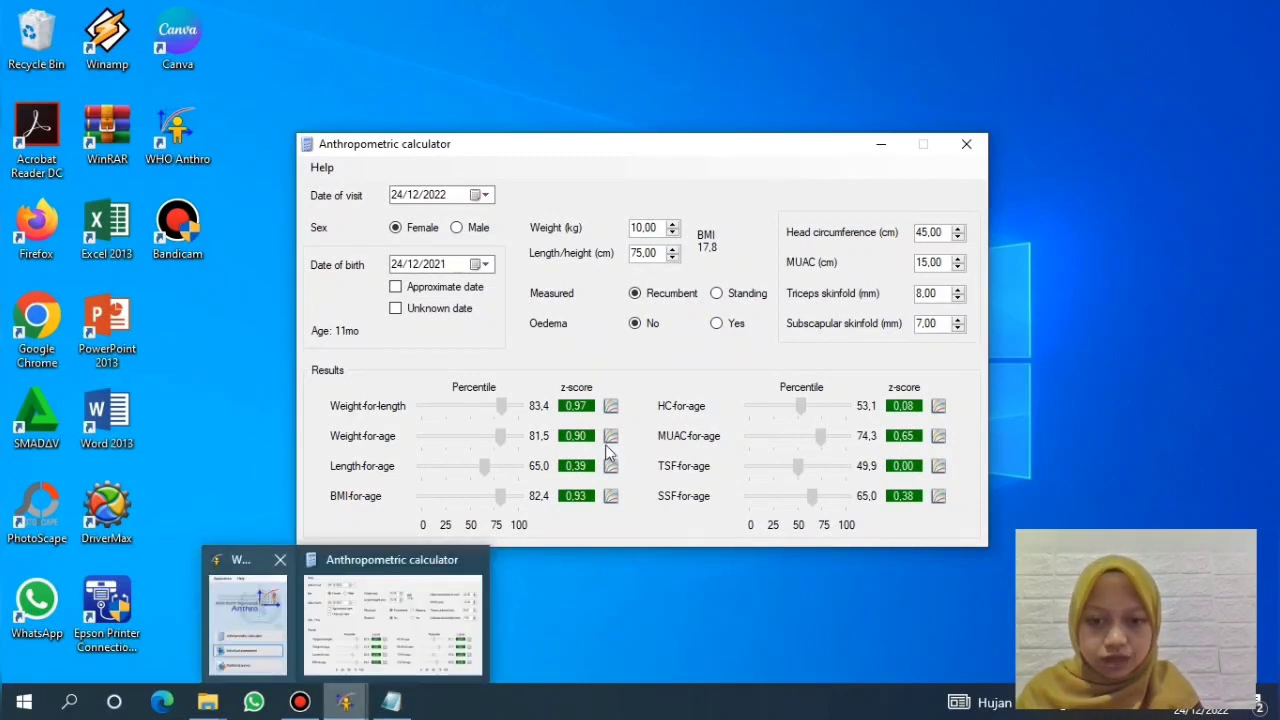
{"action": "left_click", "coordinate": [609, 443]}
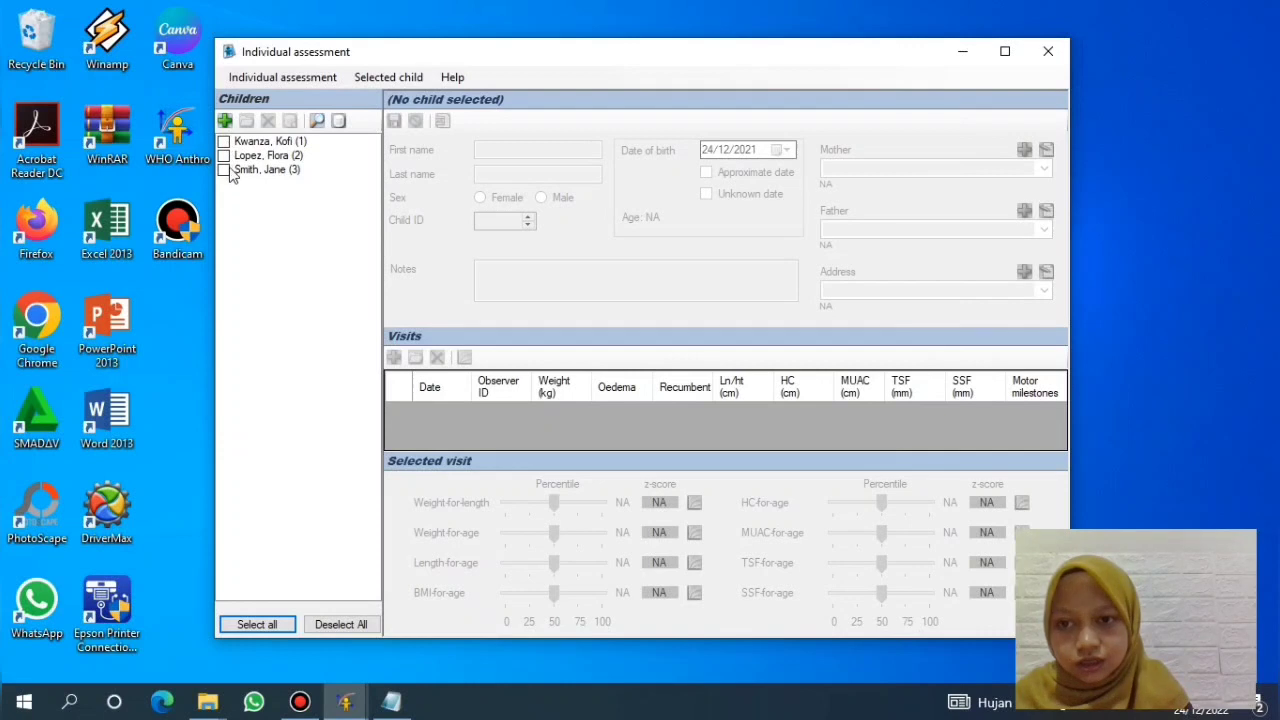
{"action": "left_click", "coordinate": [224, 156]}
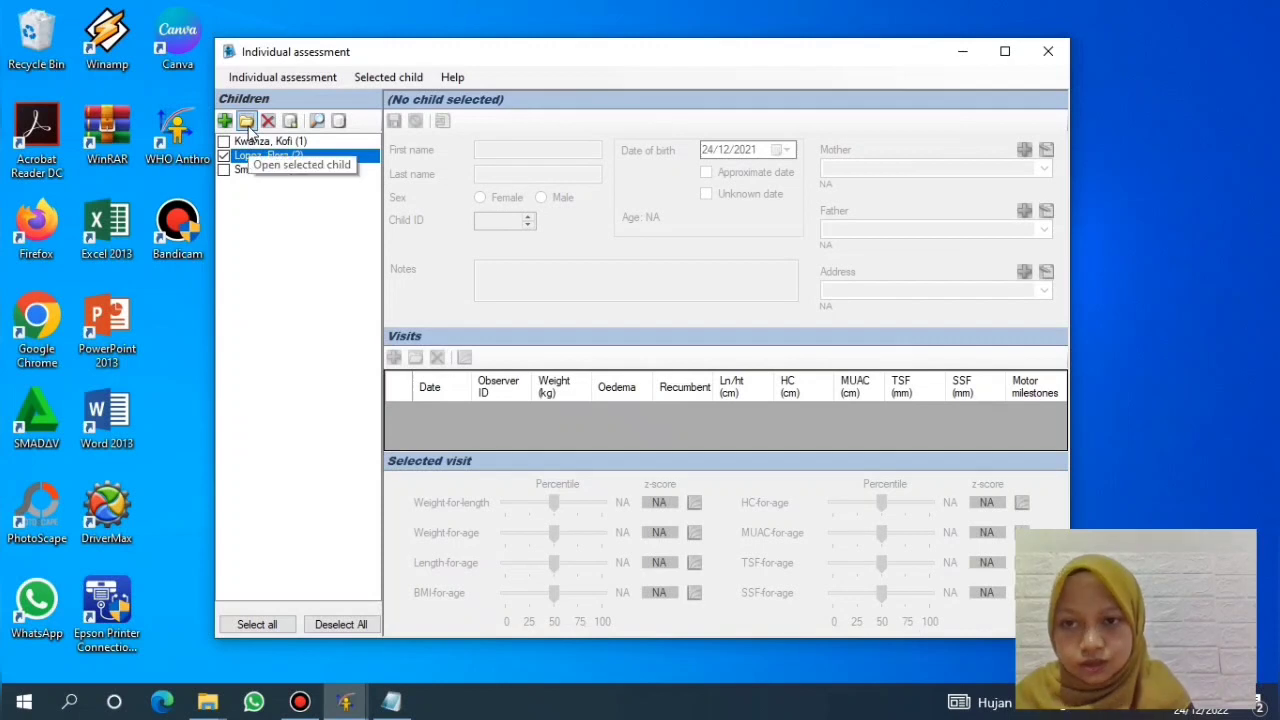
Step: Load the child's record showing 8 visits and z-scores for the 16/12/2001 visit
{"action": "left_click", "coordinate": [247, 121]}
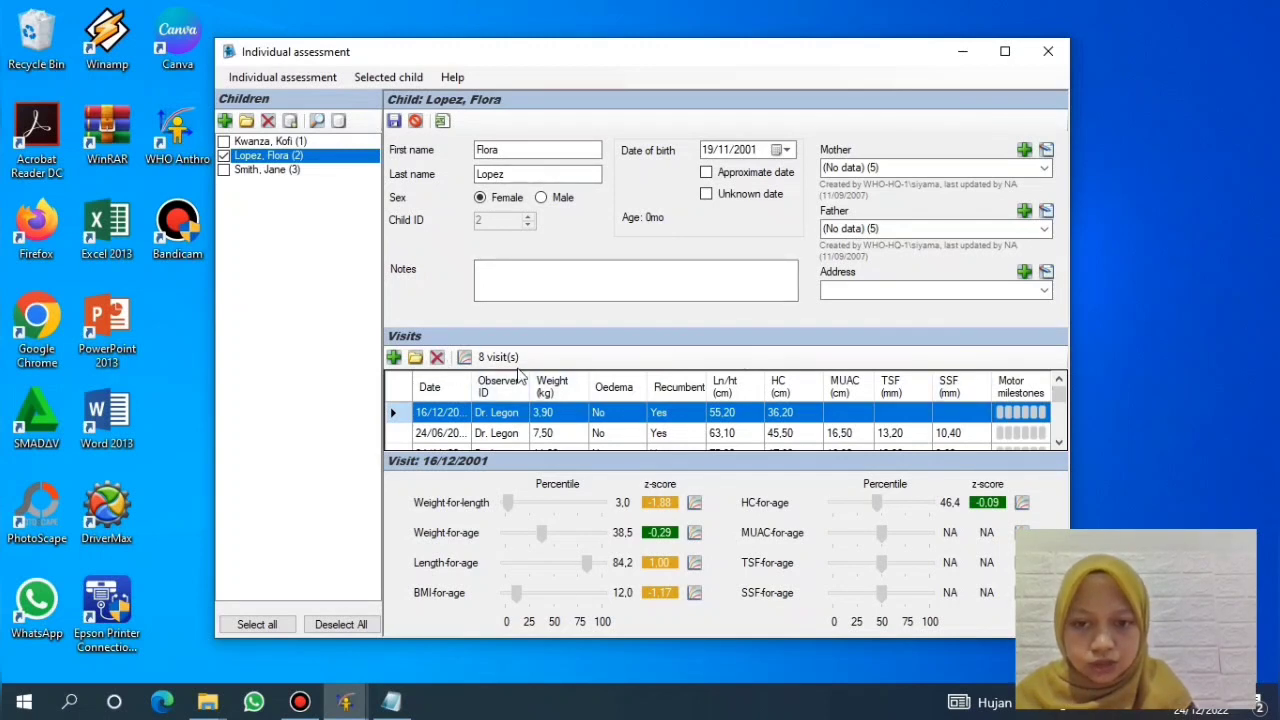
{"action": "left_click", "coordinate": [1060, 446]}
{"action": "left_click", "coordinate": [1058, 443]}
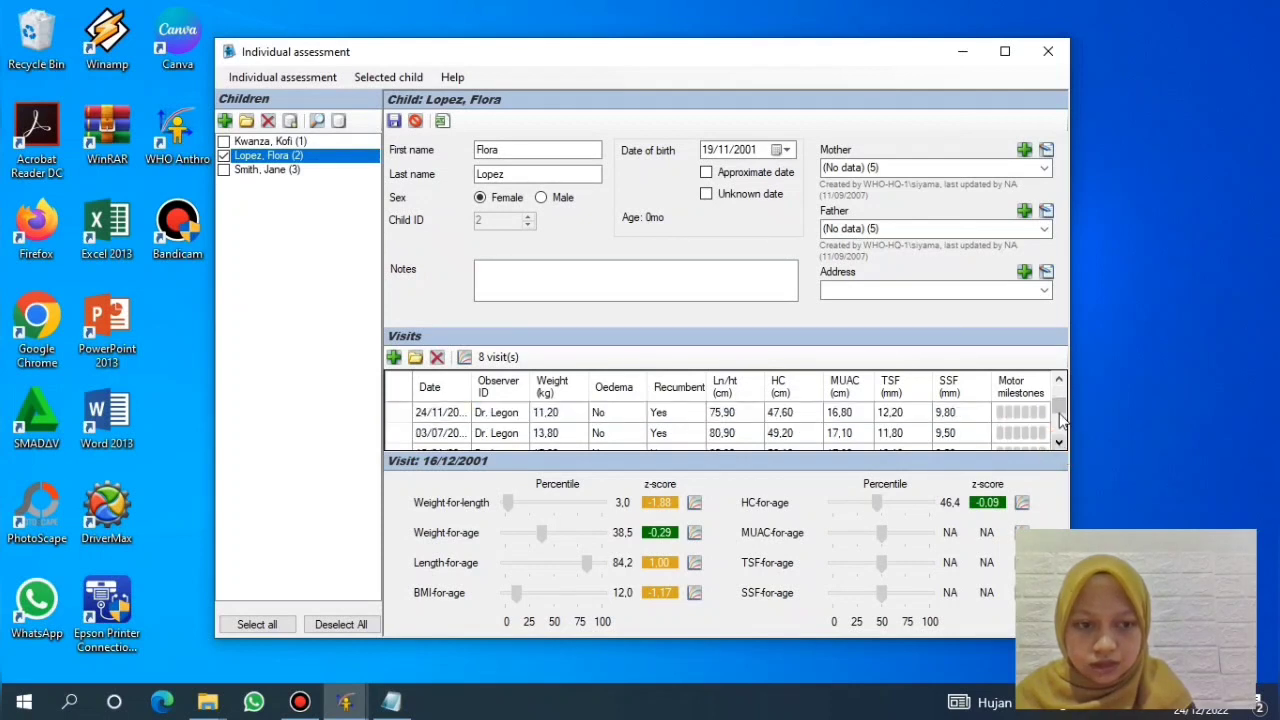
{"action": "left_click", "coordinate": [1059, 382]}
{"action": "left_click", "coordinate": [1059, 382]}
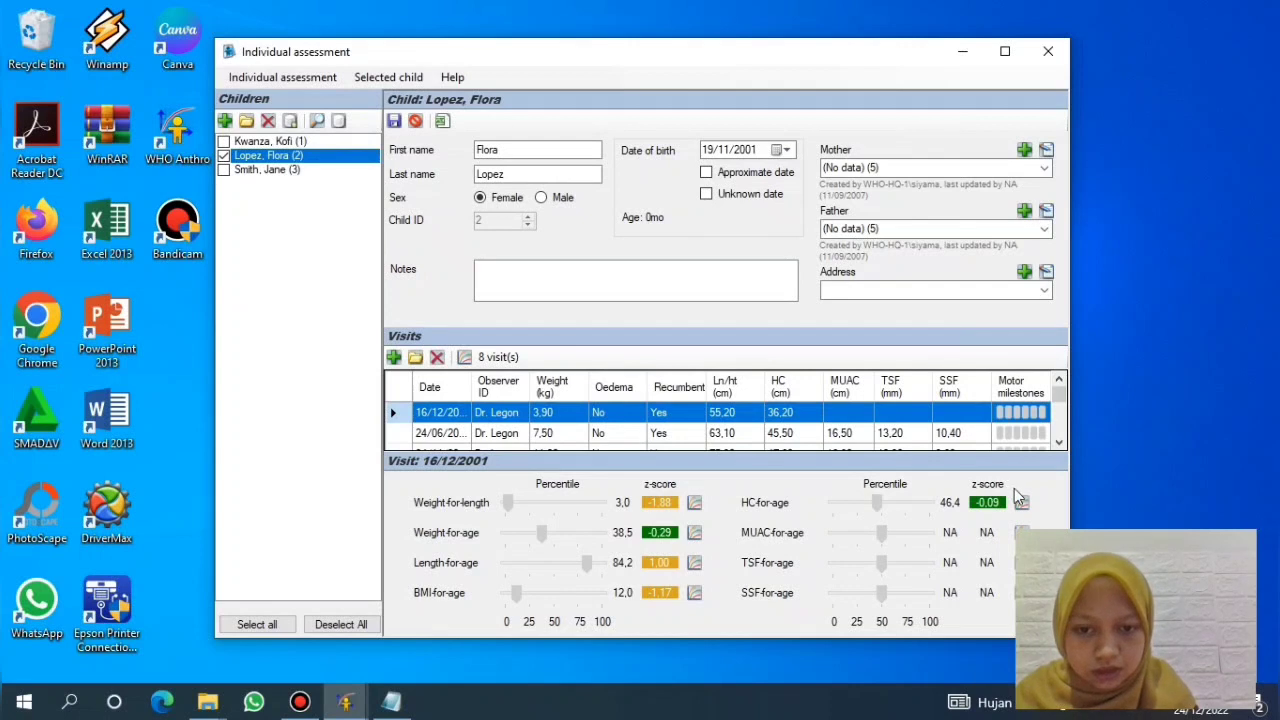
{"action": "left_click", "coordinate": [1059, 440]}
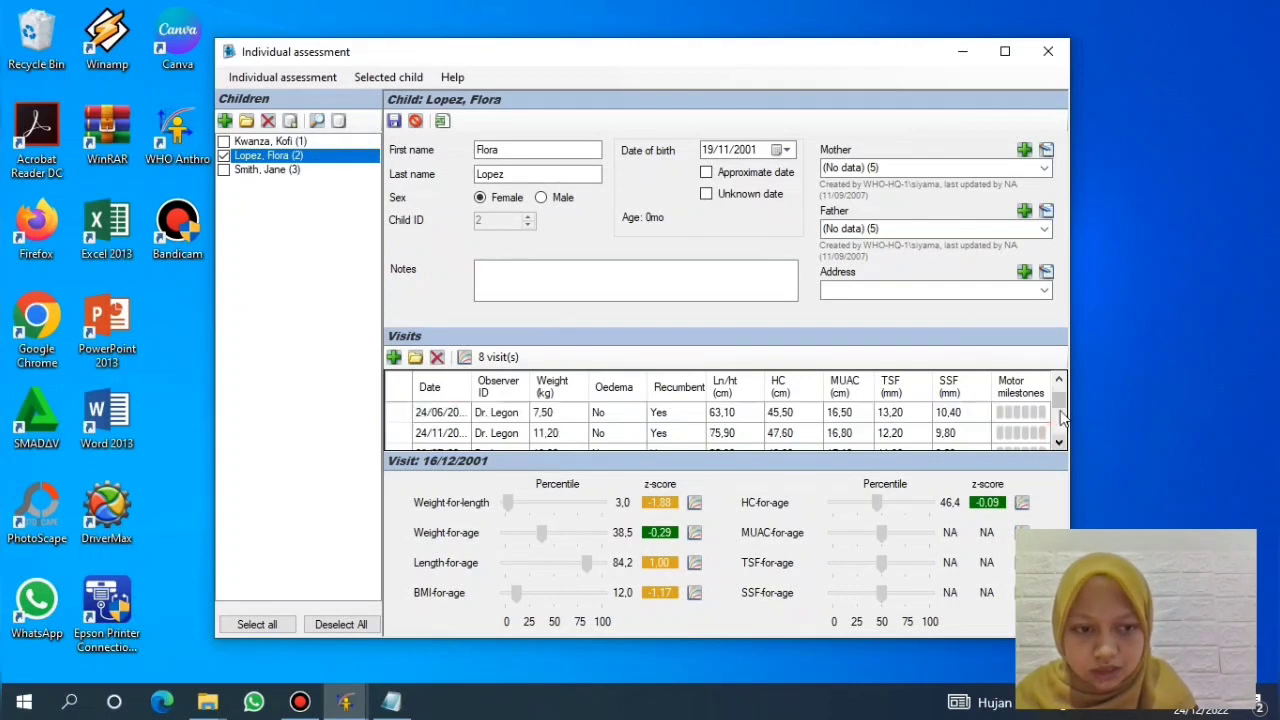
{"action": "left_click", "coordinate": [1059, 386]}
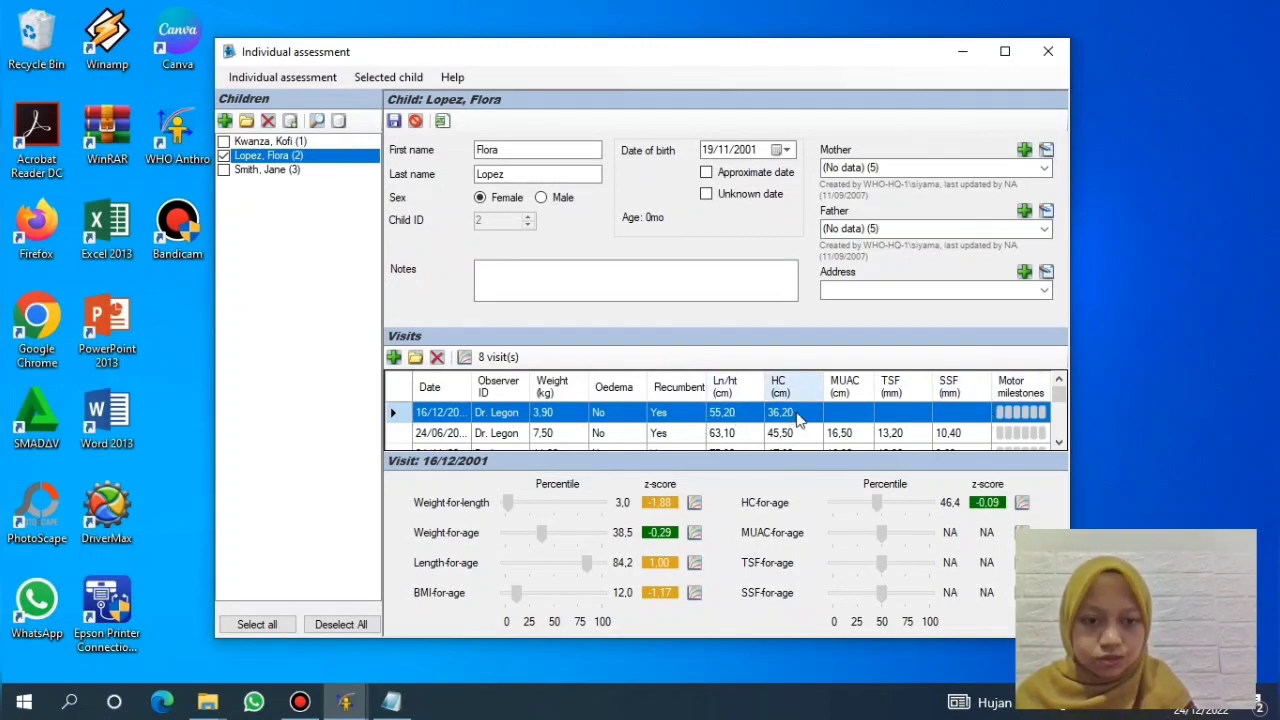
Step: Scroll the Visits grid down to the 28/02 and 18/03 visits, then start a new child
{"action": "left_click", "coordinate": [1060, 442]}
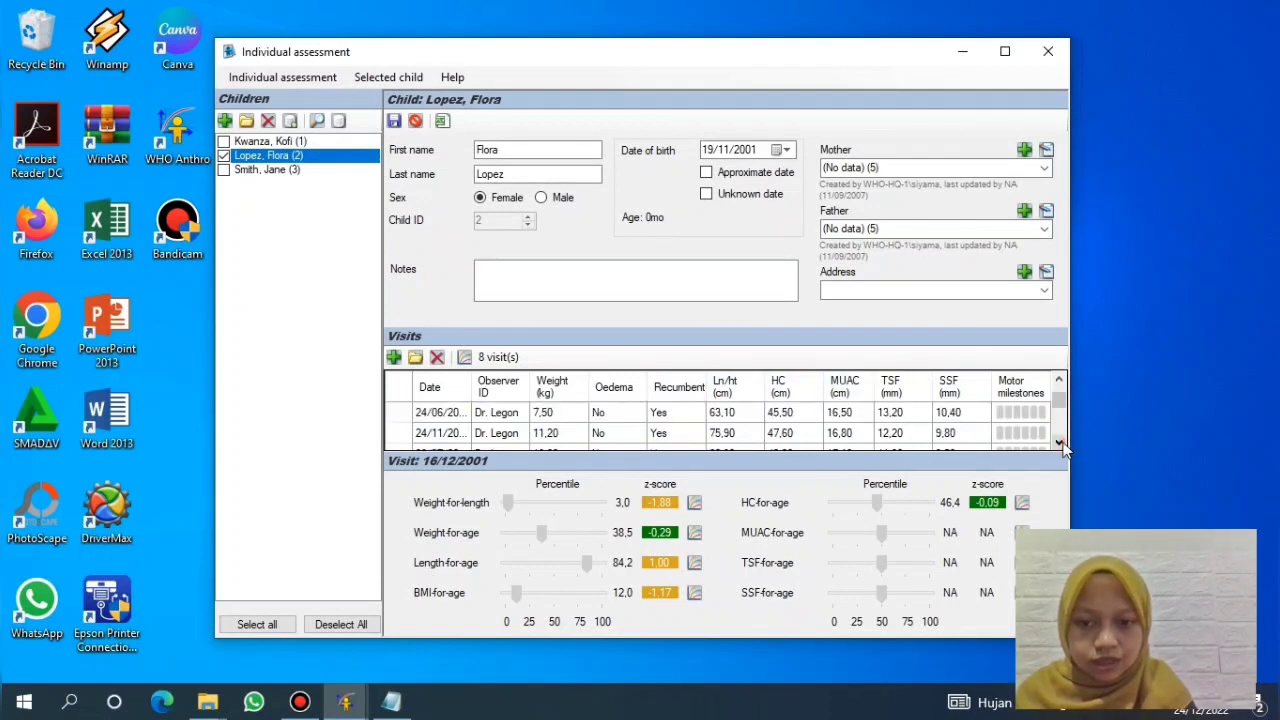
{"action": "left_click", "coordinate": [1060, 442]}
{"action": "left_click", "coordinate": [1060, 442]}
{"action": "left_click", "coordinate": [1060, 442]}
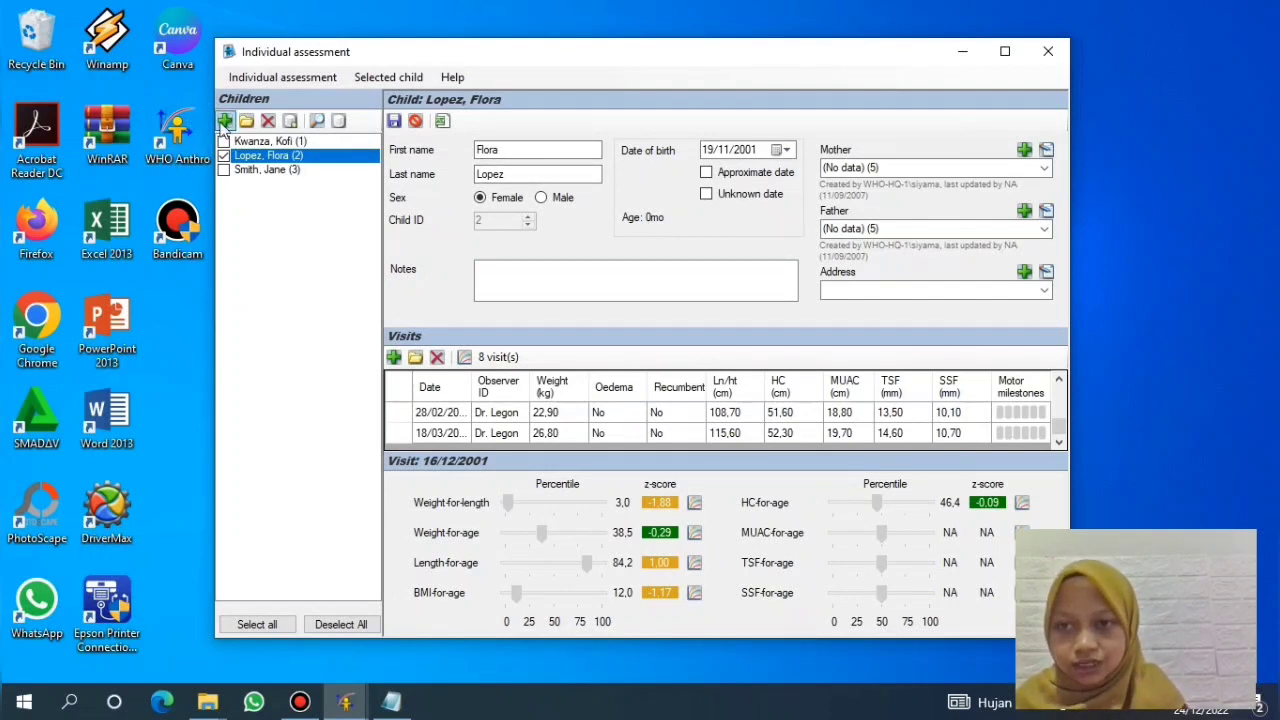
{"action": "left_click", "coordinate": [226, 122]}
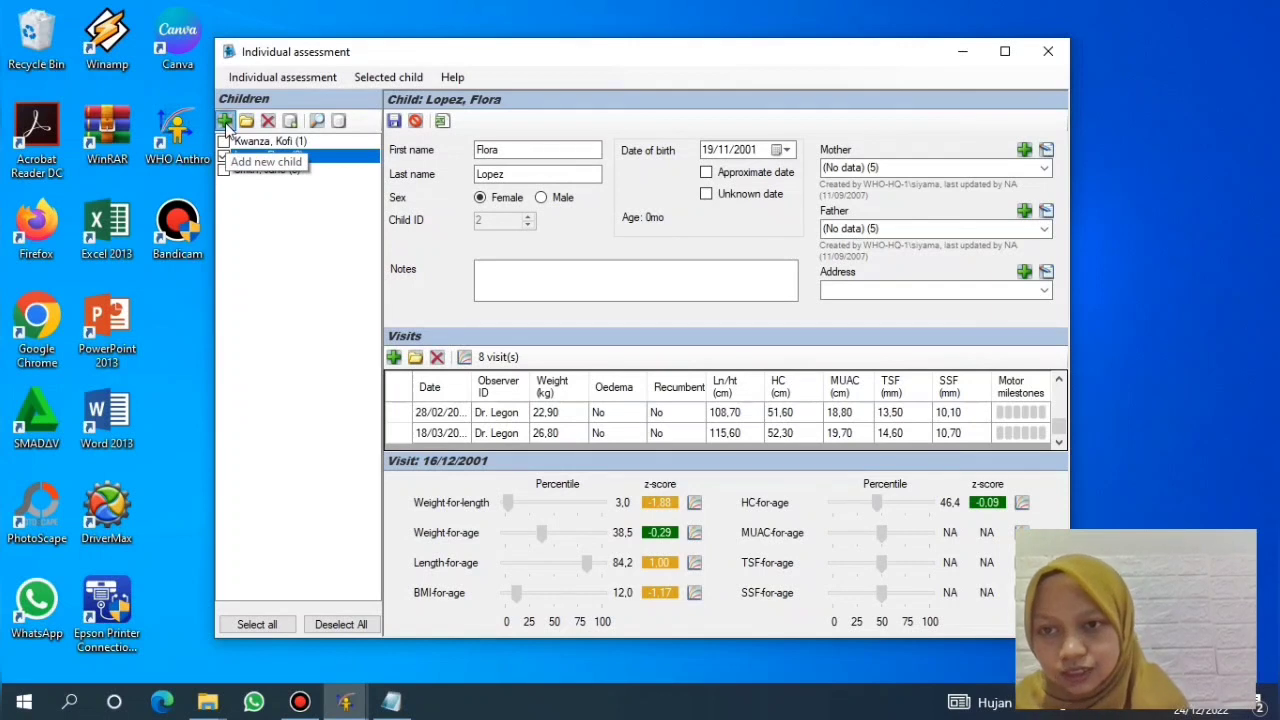
Step: Enter the new child's first and last name and set sex to Female
{"action": "left_click", "coordinate": [522, 148]}
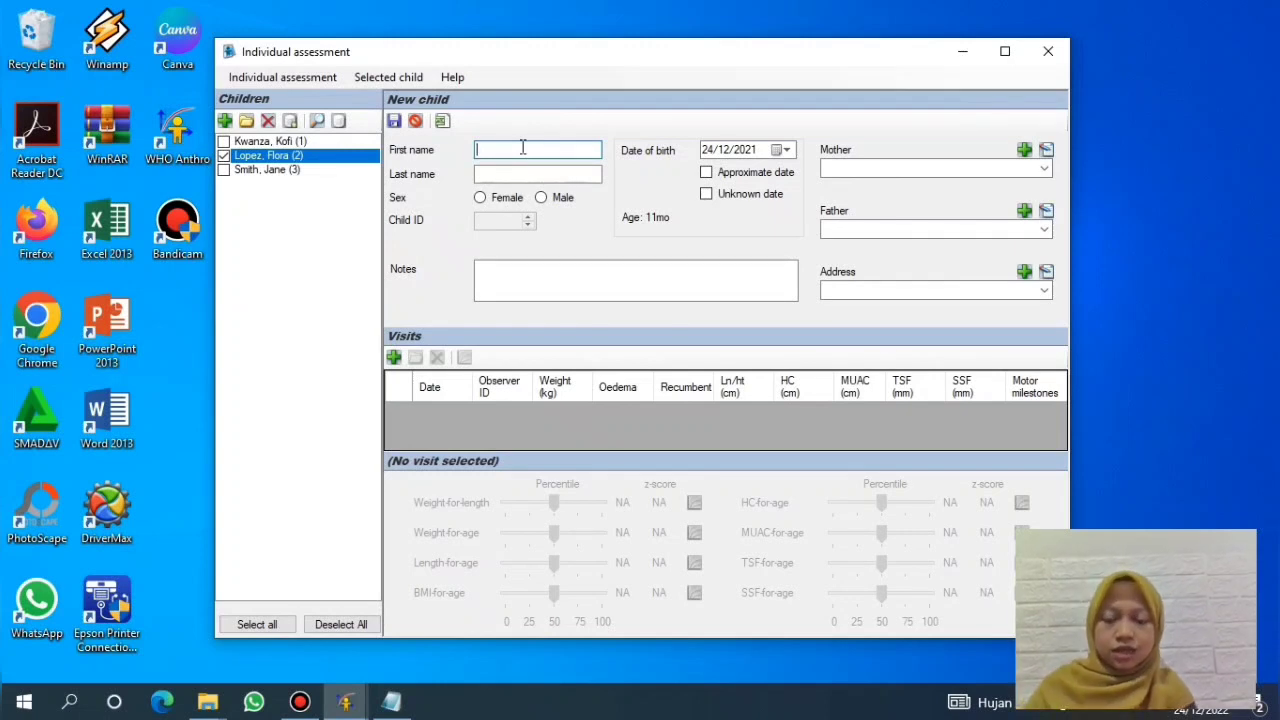
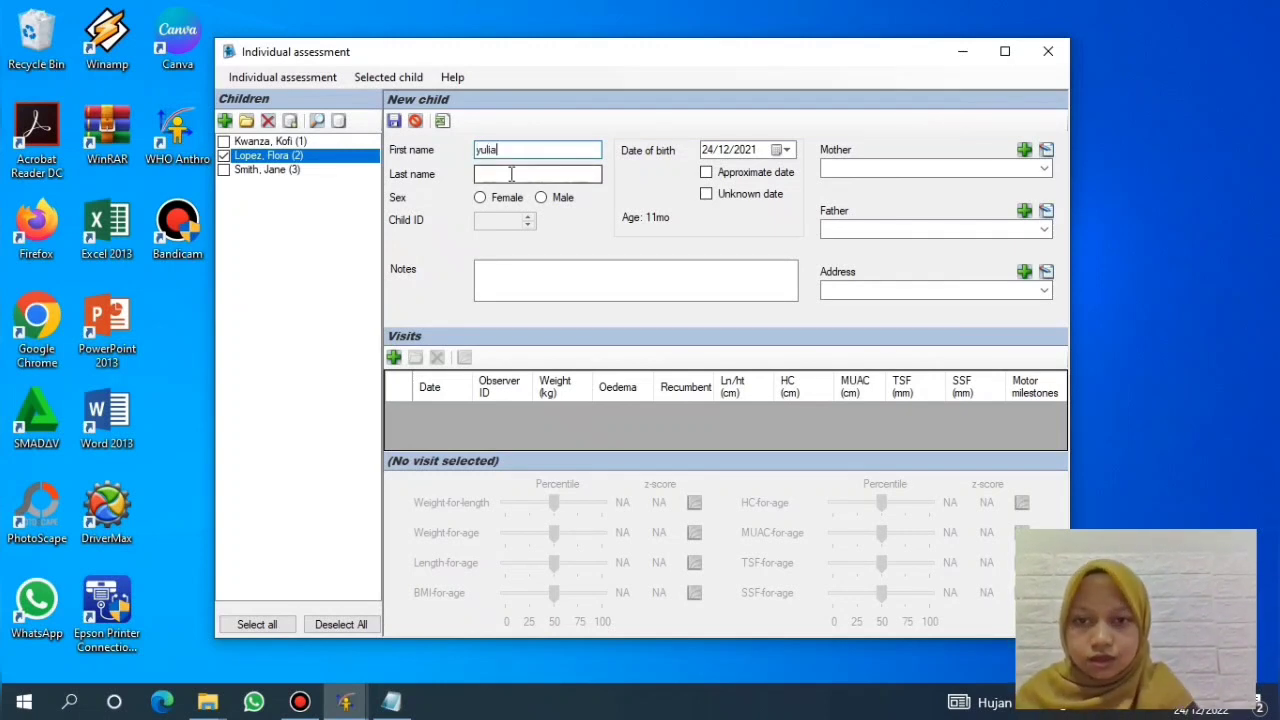
{"action": "left_click", "coordinate": [511, 173]}
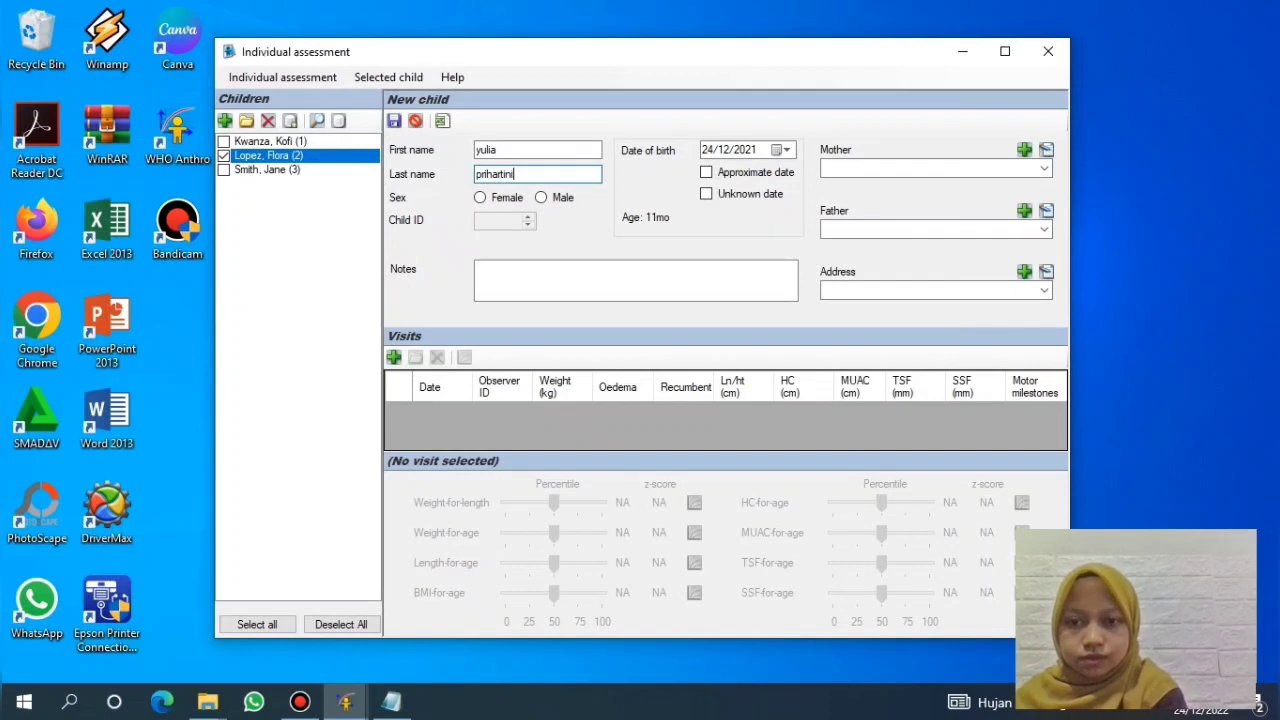
{"action": "left_click", "coordinate": [482, 198]}
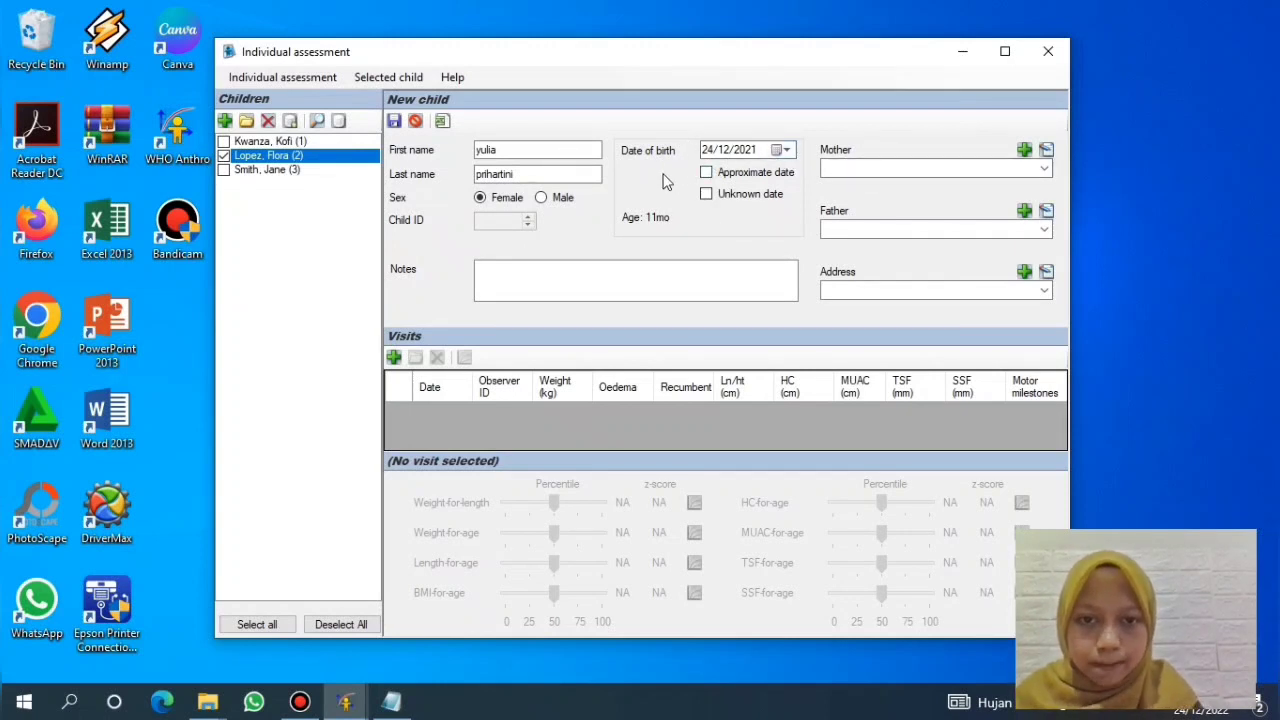
Step: Pick 26/08/2021 as the birth date from the calendar and save the child as ID 4
{"action": "left_click", "coordinate": [781, 152]}
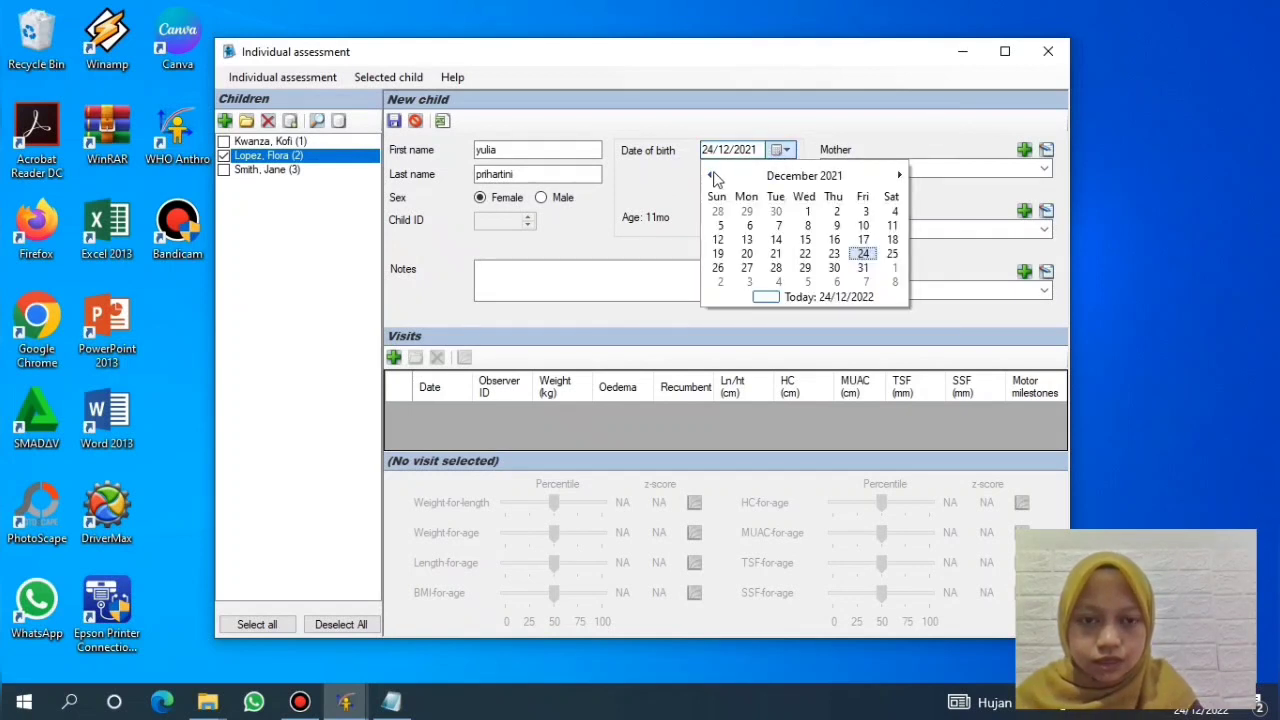
{"action": "left_click", "coordinate": [799, 178]}
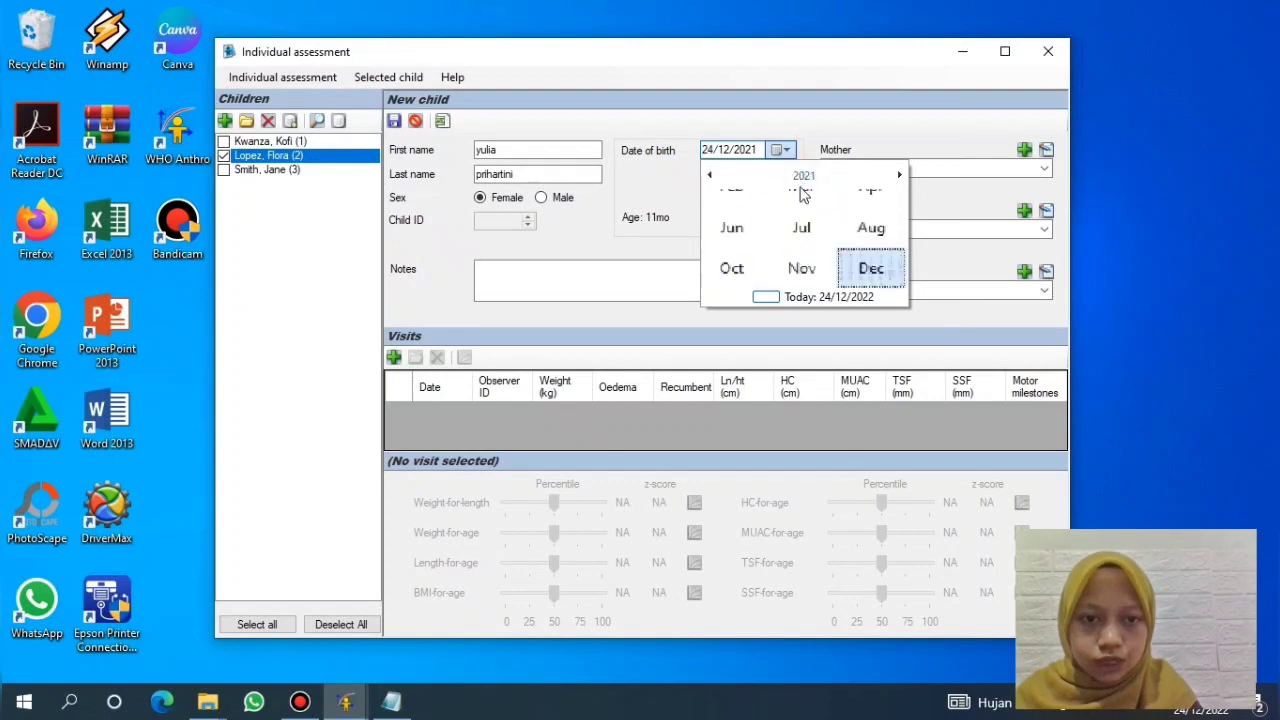
{"action": "left_click", "coordinate": [862, 246]}
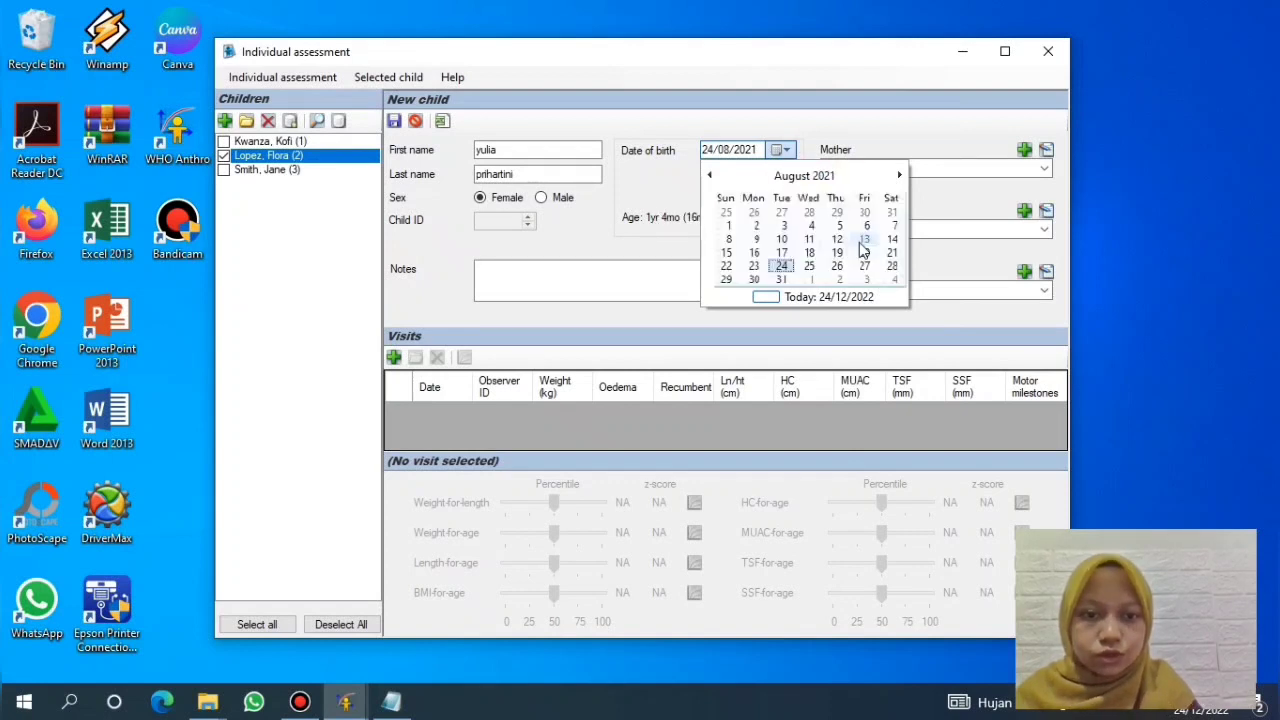
{"action": "left_click", "coordinate": [833, 270]}
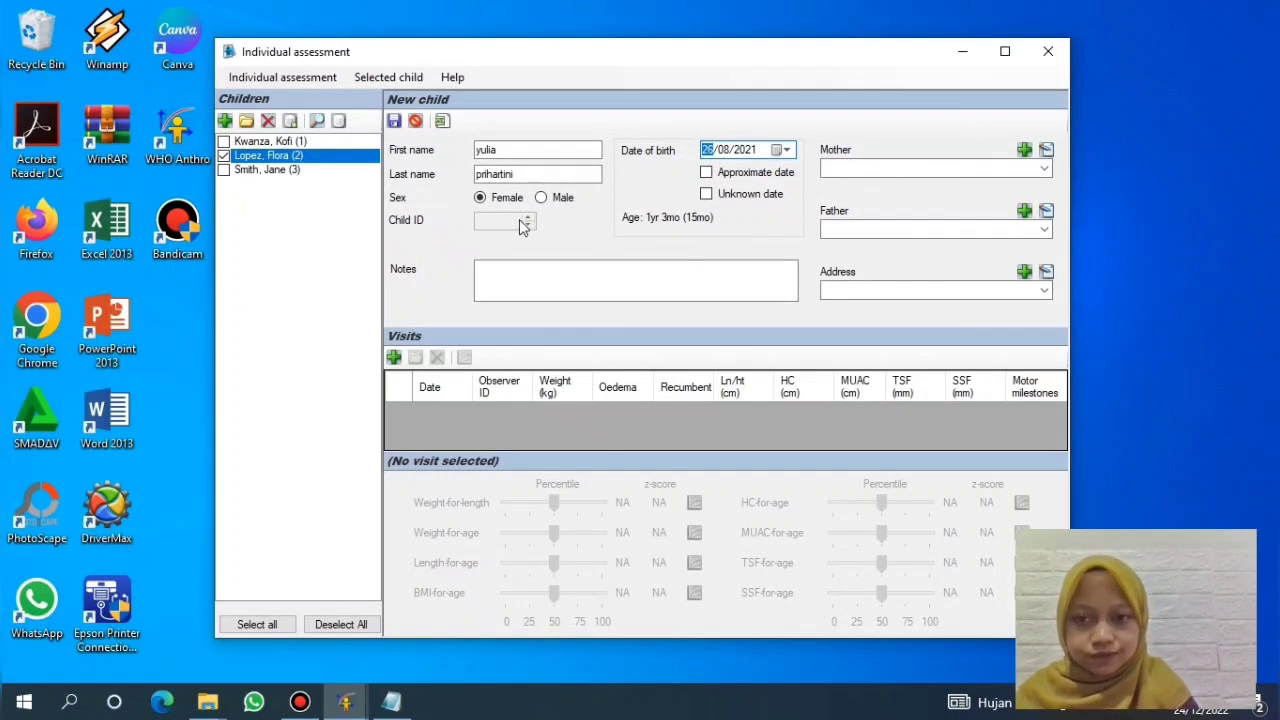
{"action": "left_click", "coordinate": [618, 273]}
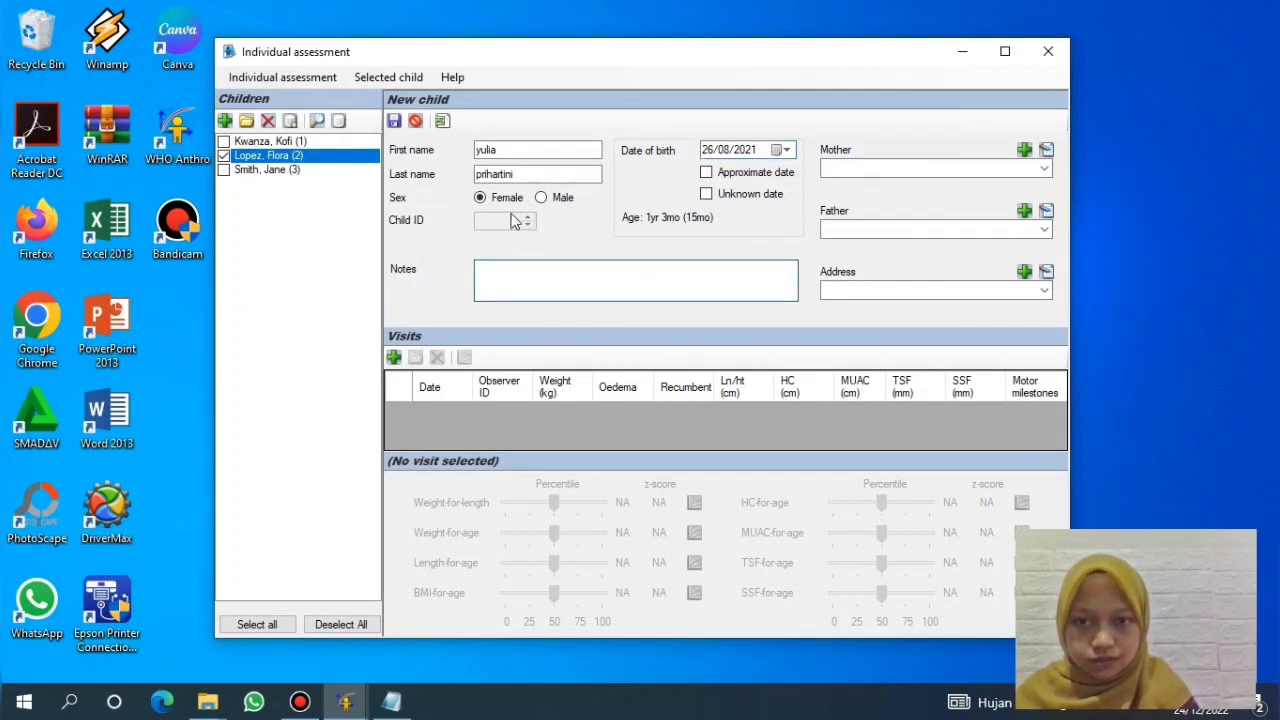
{"action": "left_click", "coordinate": [403, 128]}
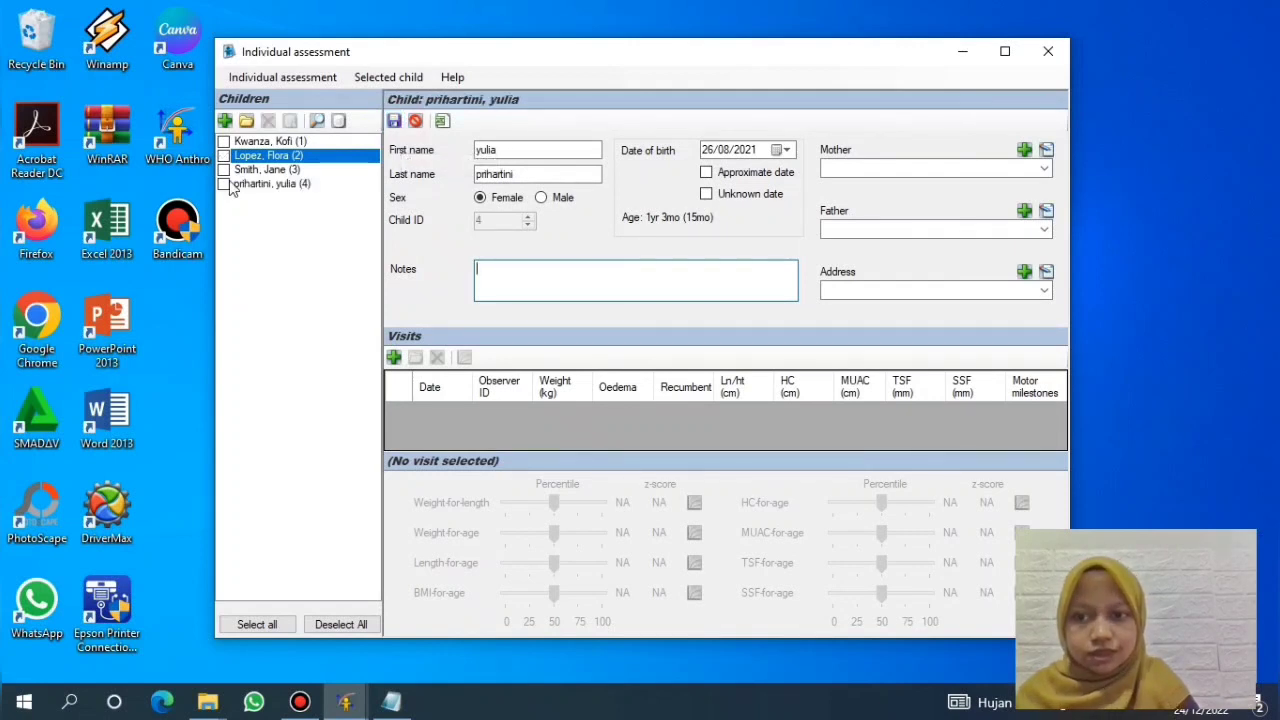
Step: Select child ID 4 and add a new visit dated 24/12/2022
{"action": "left_click", "coordinate": [225, 185]}
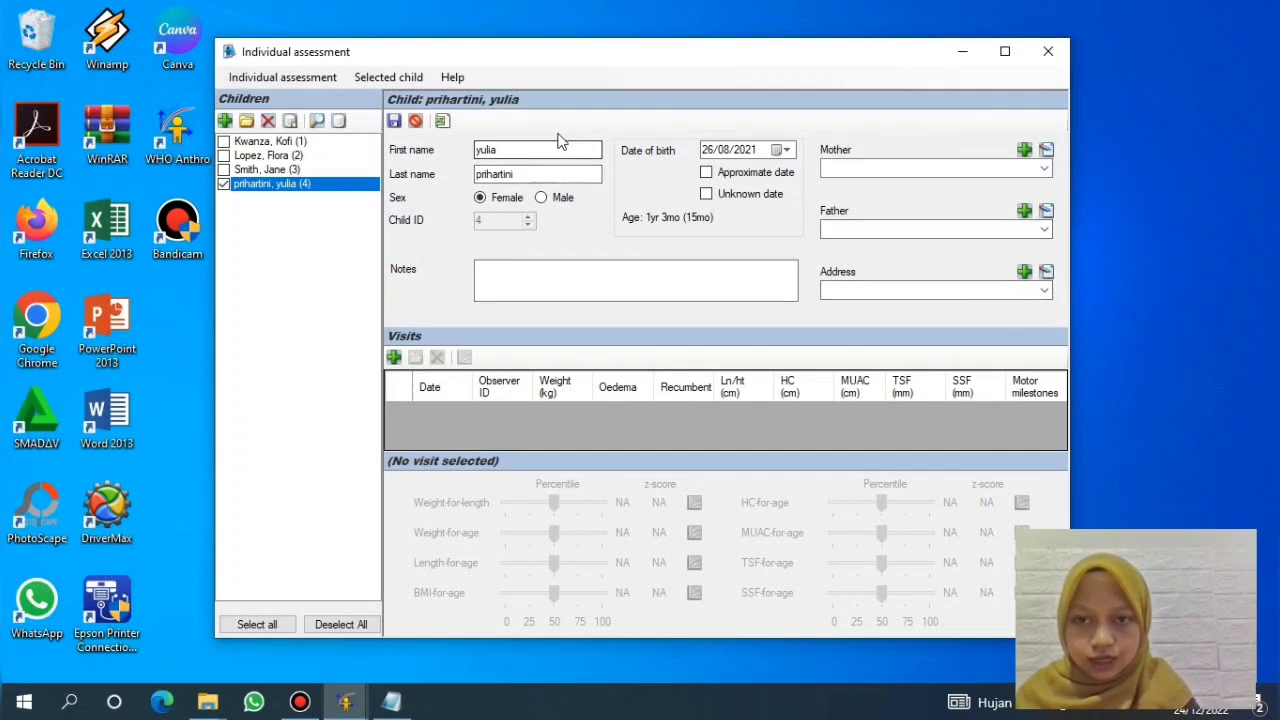
{"action": "left_click", "coordinate": [394, 359]}
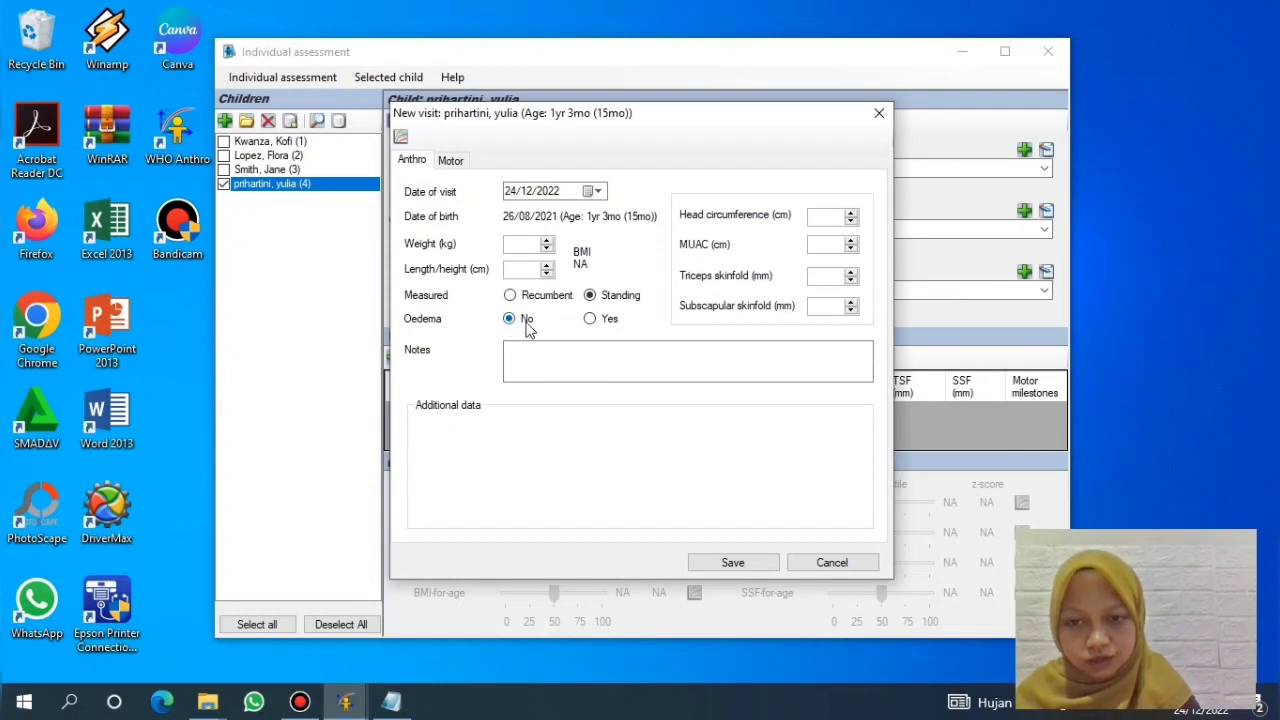
Step: Enter a weight of 9 kg and a length of 73 cm for the visit, then save it
{"action": "left_click", "coordinate": [526, 247]}
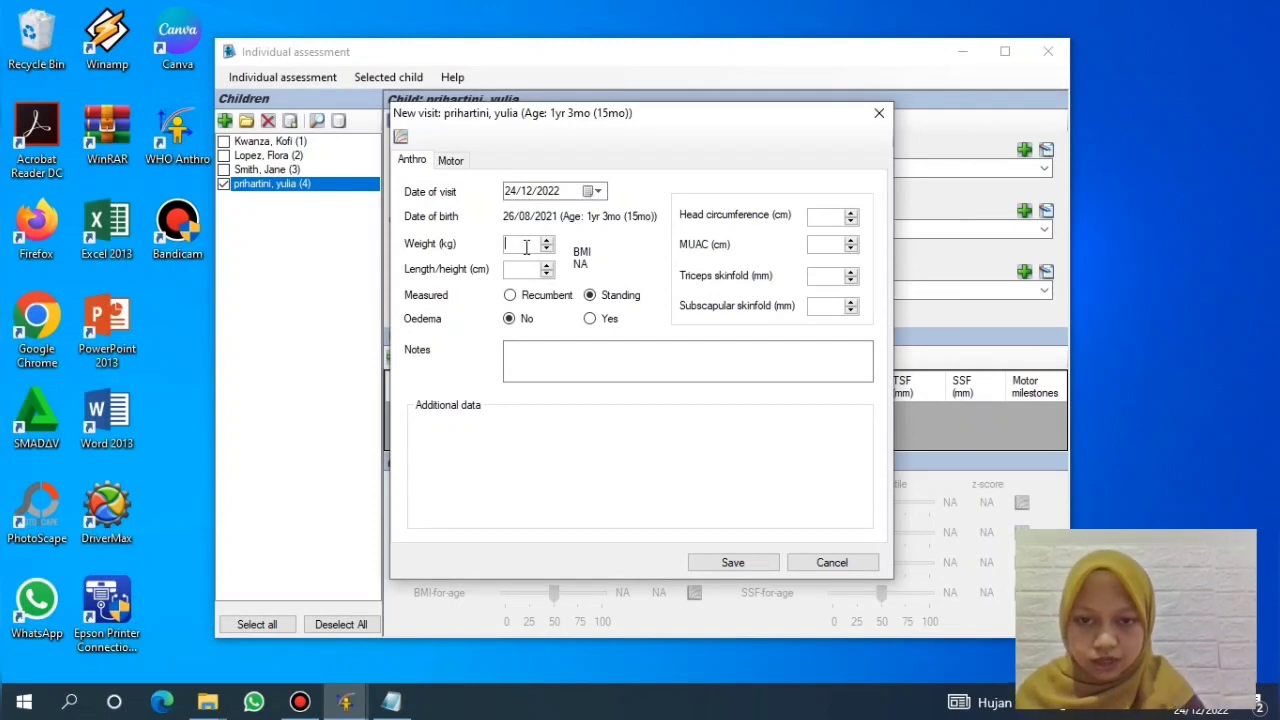
{"action": "type", "text": "9"}
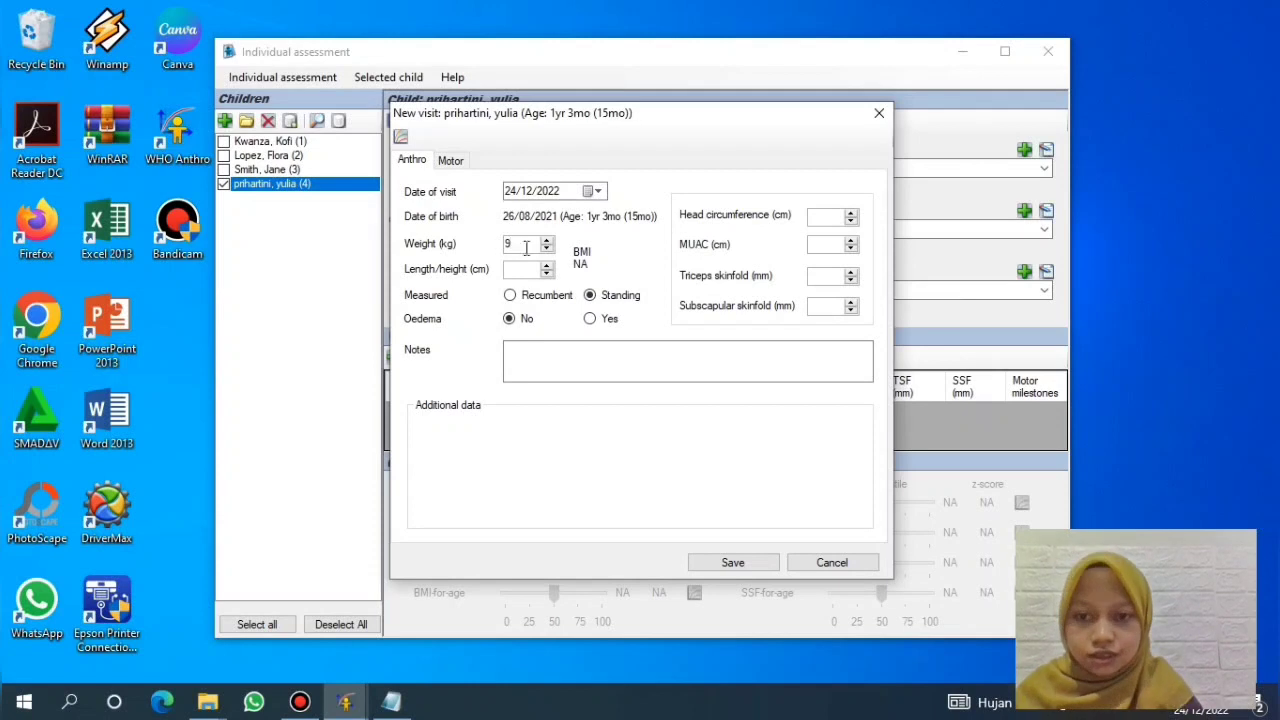
{"action": "left_click", "coordinate": [520, 272]}
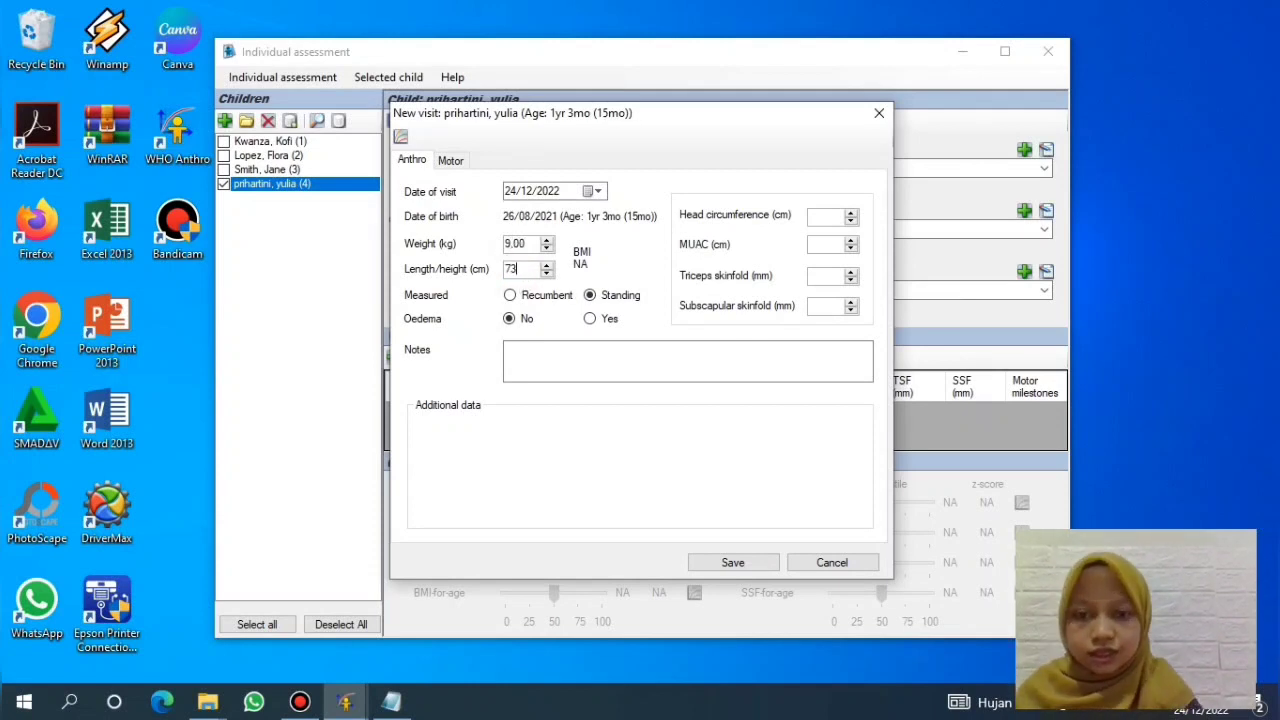
{"action": "left_click", "coordinate": [553, 347]}
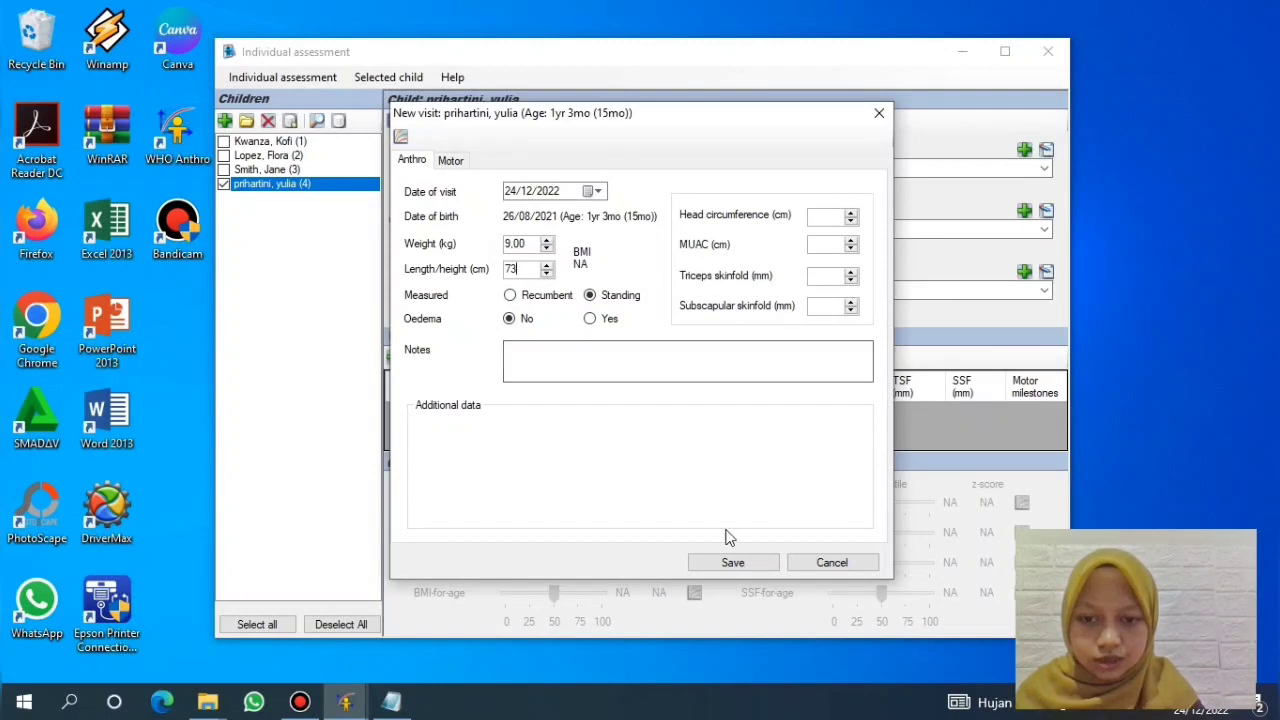
{"action": "left_click", "coordinate": [733, 563]}
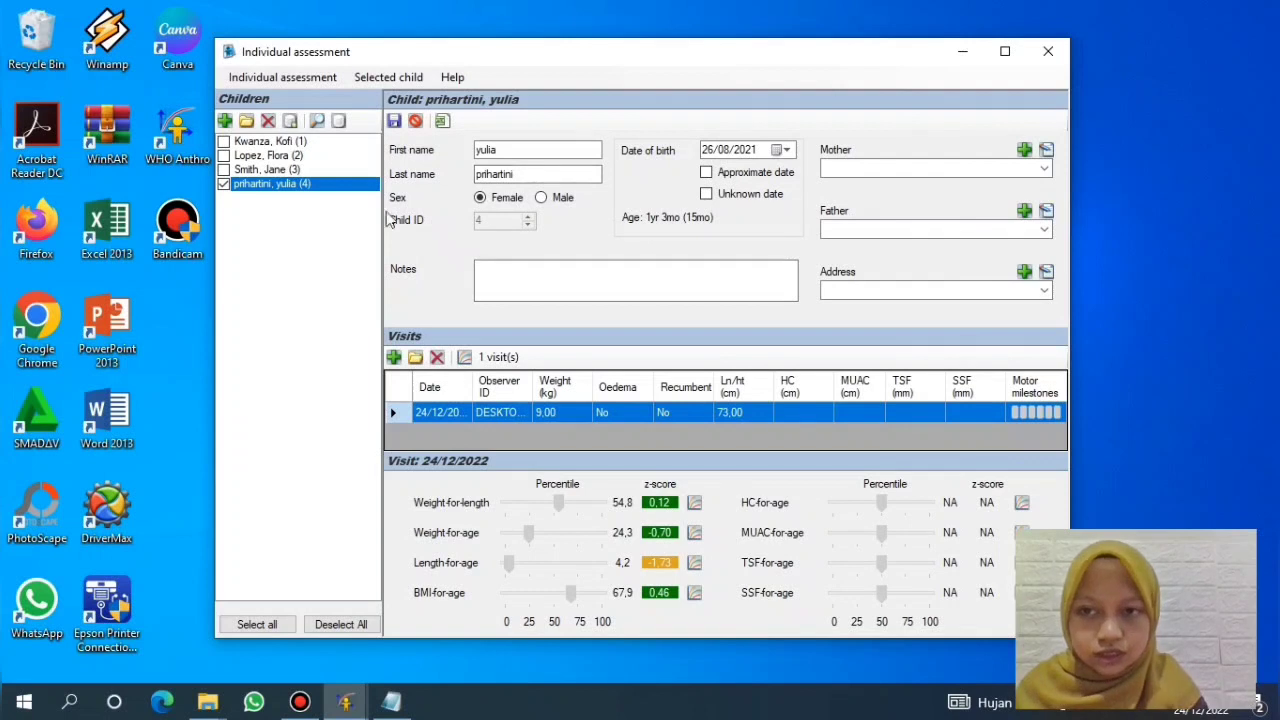
Step: Switch to the first child and back to child ID 4 to show its 24/12/2022 visit z-scores
{"action": "left_click", "coordinate": [229, 142]}
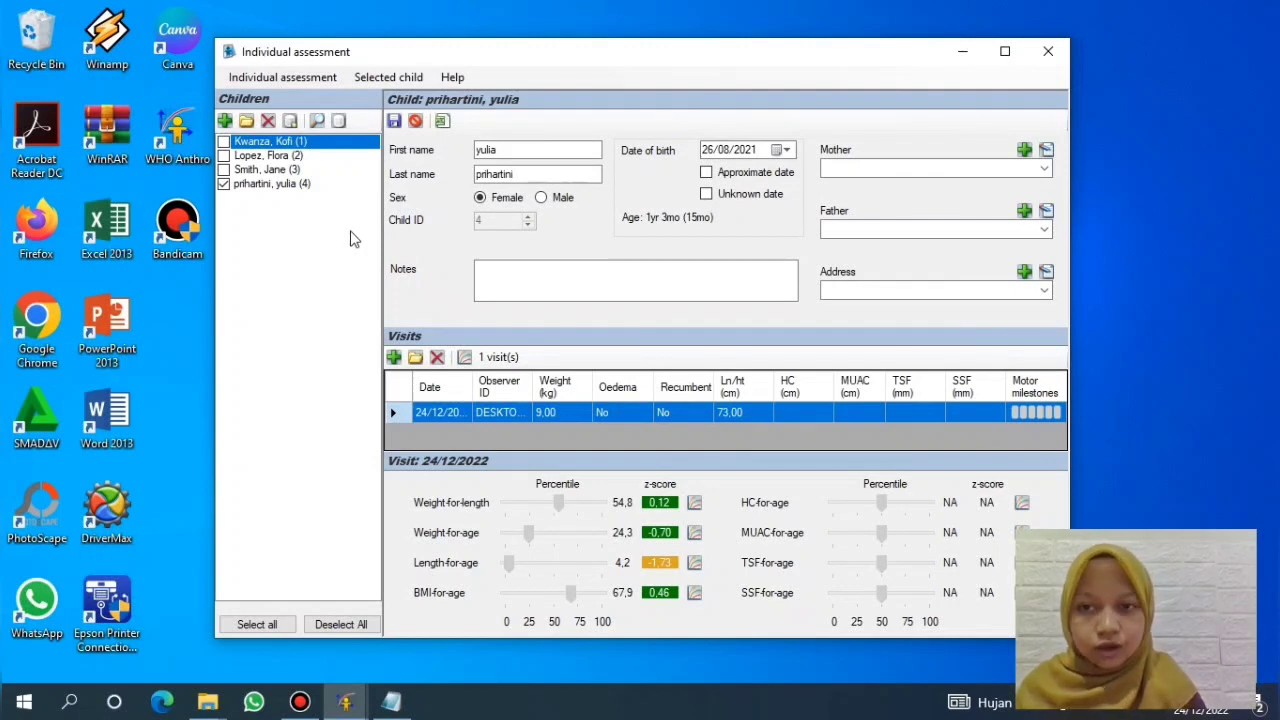
{"action": "left_click", "coordinate": [262, 184]}
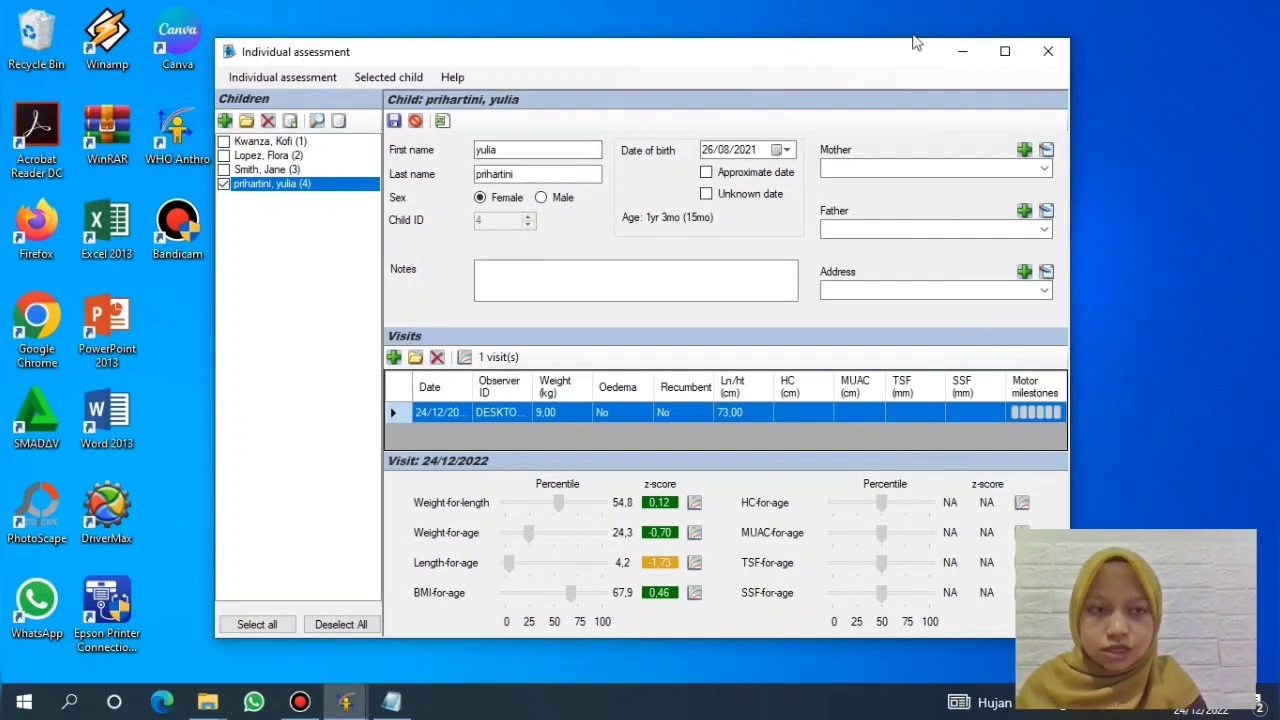
Step: Close the individual assessment window and launch the Nutritional survey module from the main menu
{"action": "left_click", "coordinate": [1044, 51]}
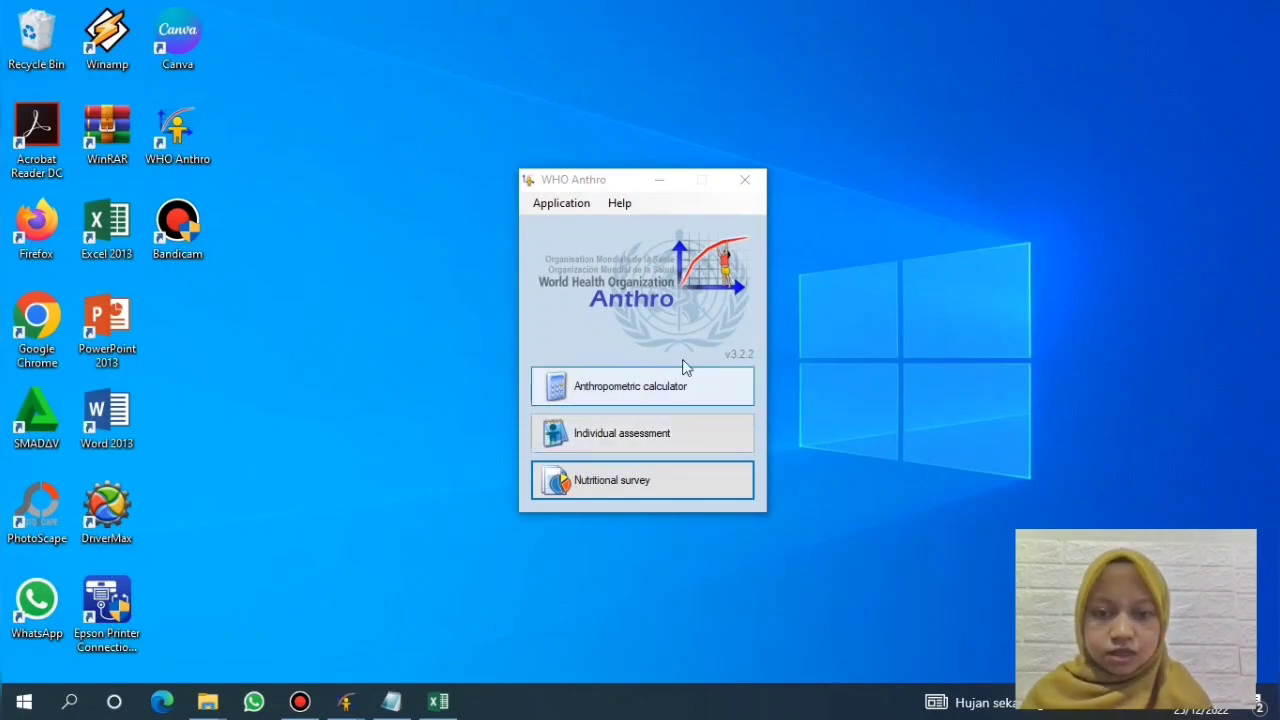
{"action": "left_click", "coordinate": [658, 482]}
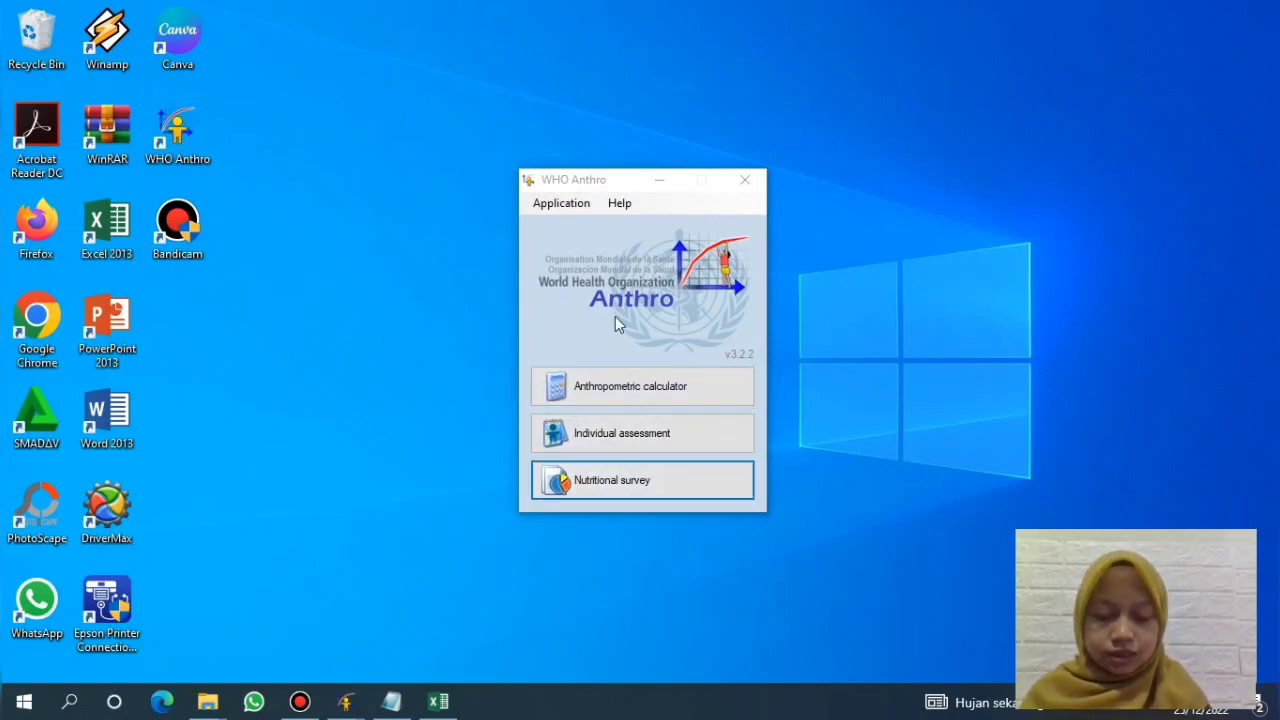
{"action": "left_click", "coordinate": [678, 490]}
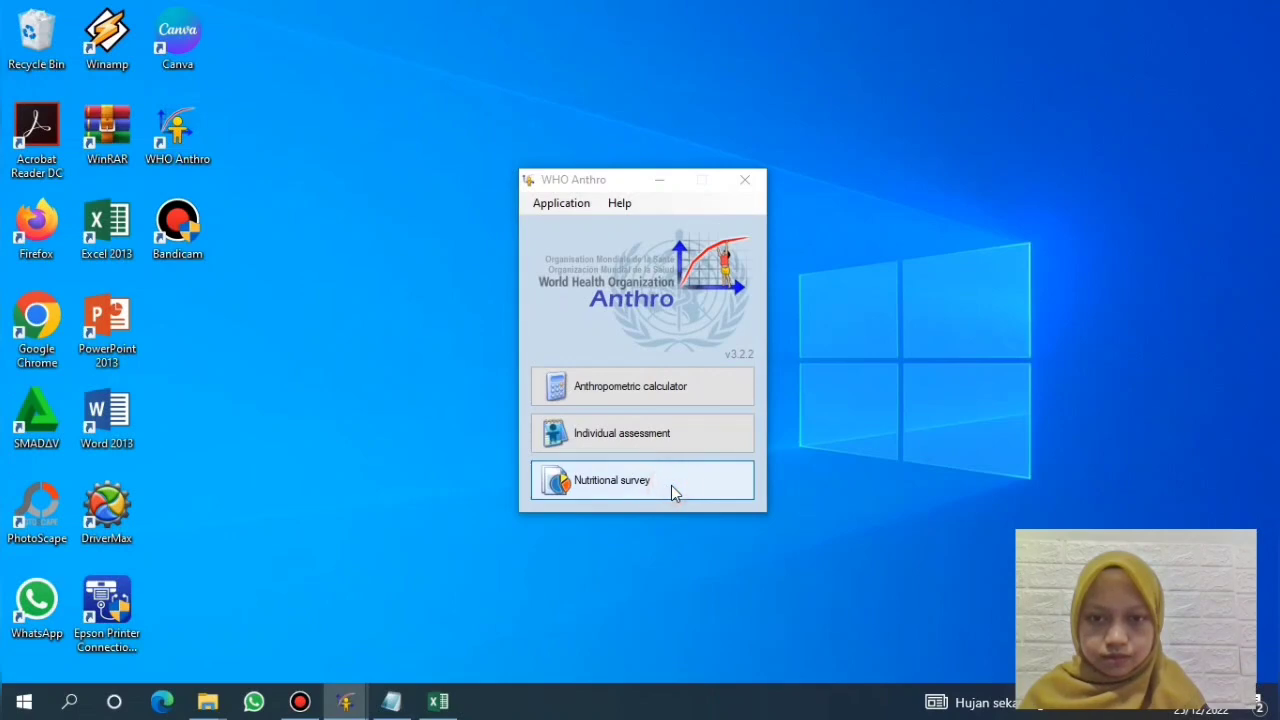
Step: Bring the Nutritional survey window forward and browse its Nutritional survey management menu
{"action": "mouse_move", "coordinate": [356, 690]}
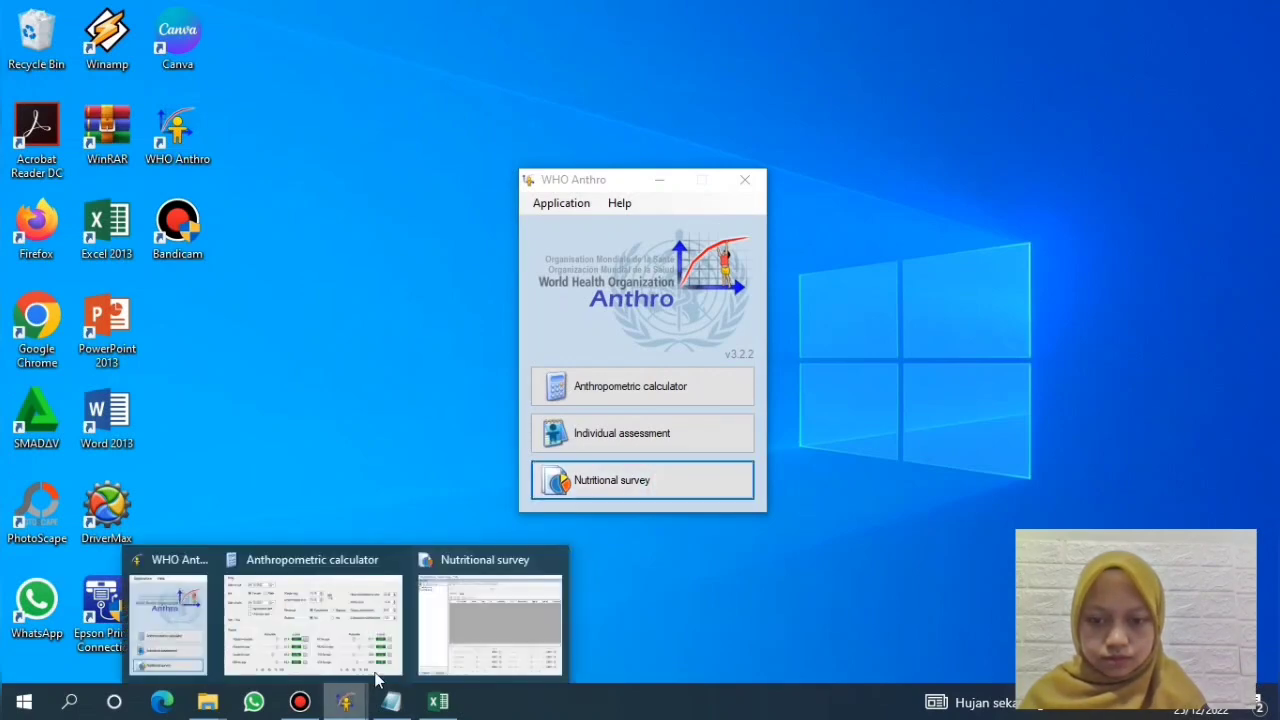
{"action": "left_click", "coordinate": [450, 617]}
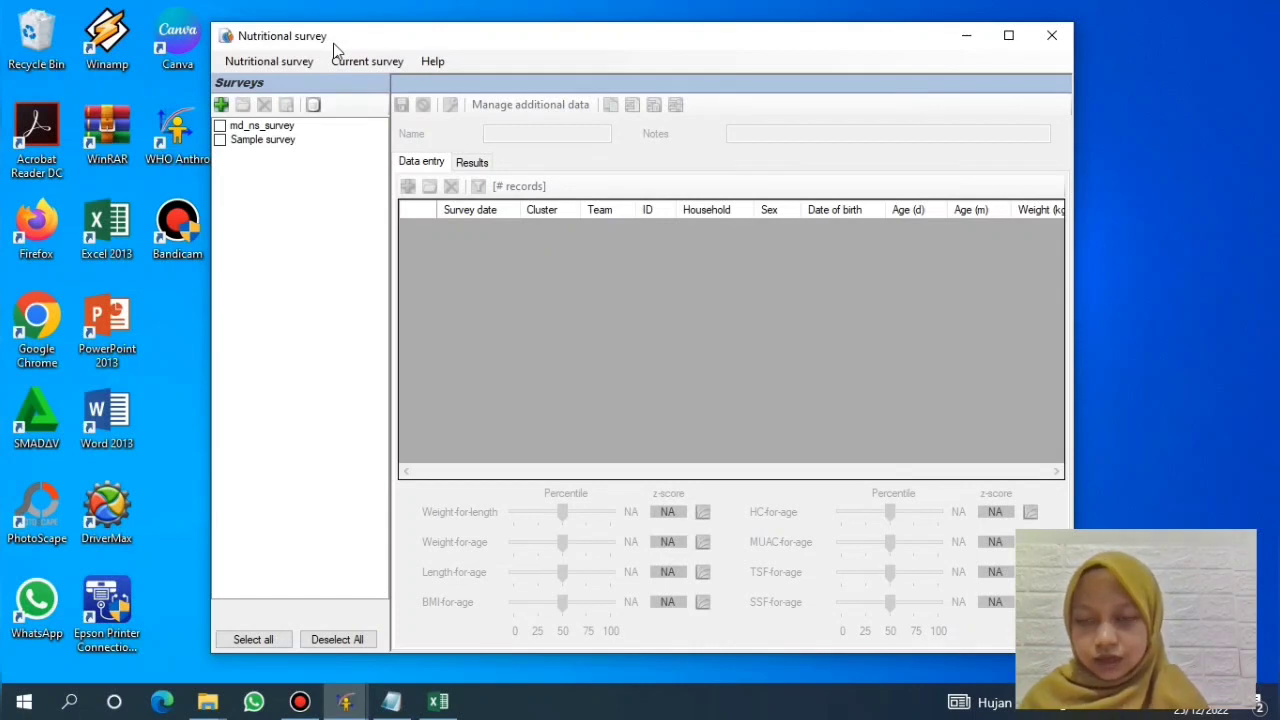
{"action": "left_click", "coordinate": [270, 62]}
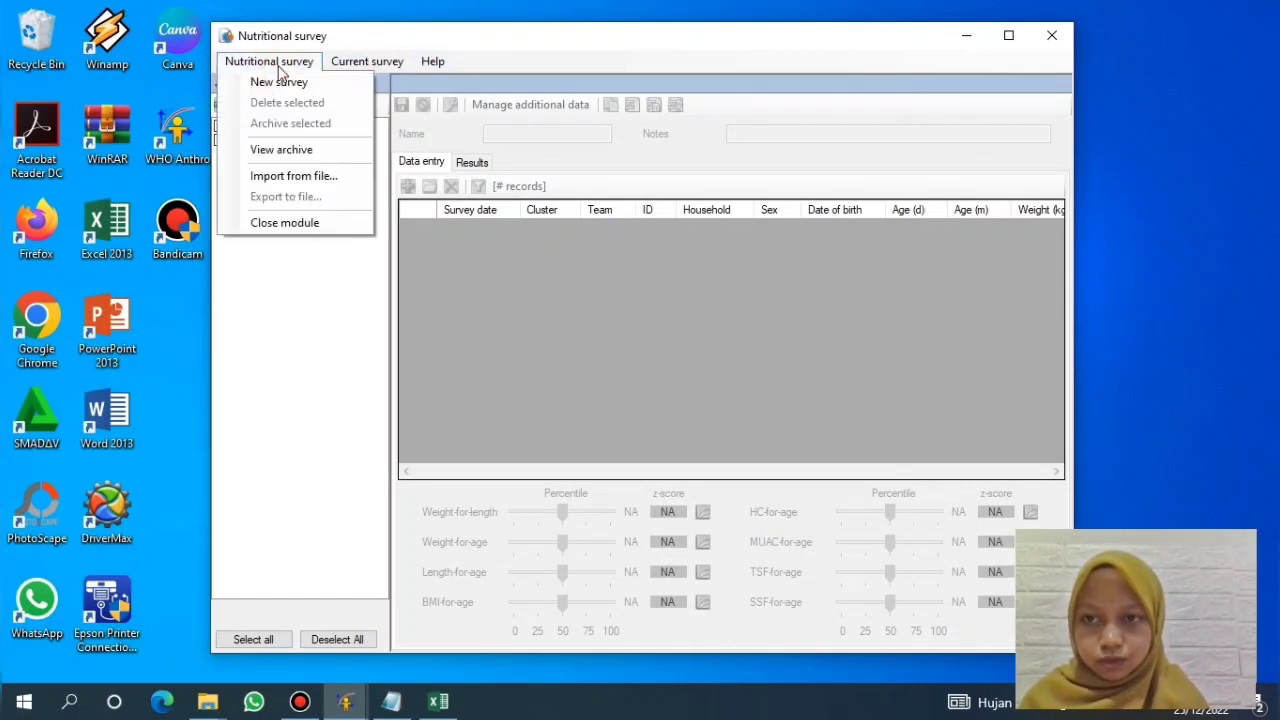
{"action": "left_click", "coordinate": [278, 67]}
{"action": "left_click", "coordinate": [281, 66]}
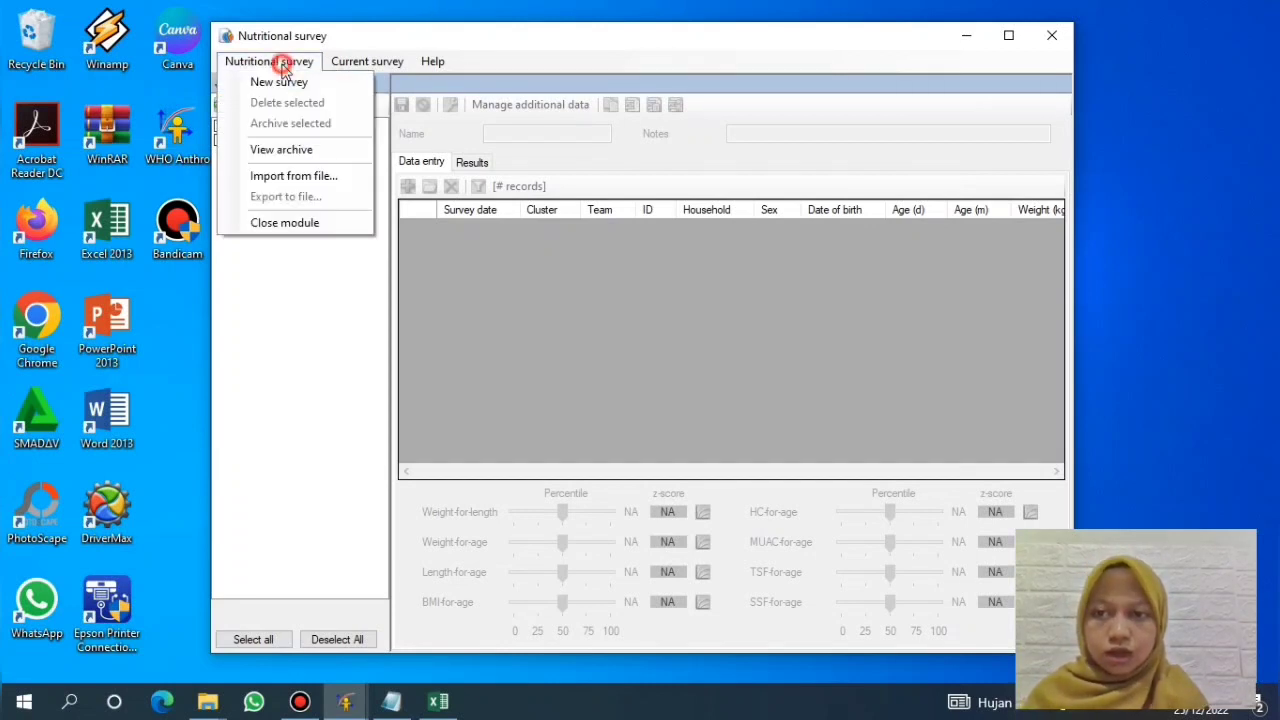
{"action": "left_click", "coordinate": [283, 67]}
{"action": "left_click", "coordinate": [283, 68]}
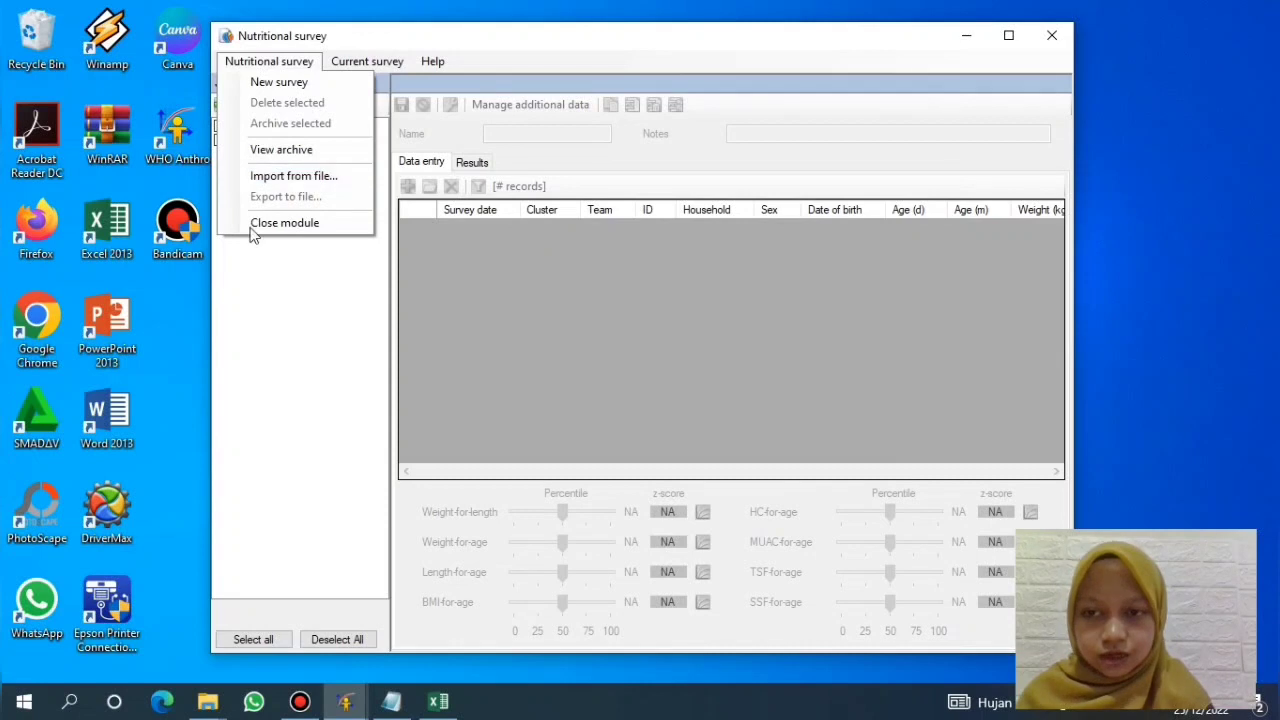
{"action": "left_click", "coordinate": [240, 338]}
Step: Browse the Current survey menu commands, then close the menu
{"action": "left_click", "coordinate": [386, 63]}
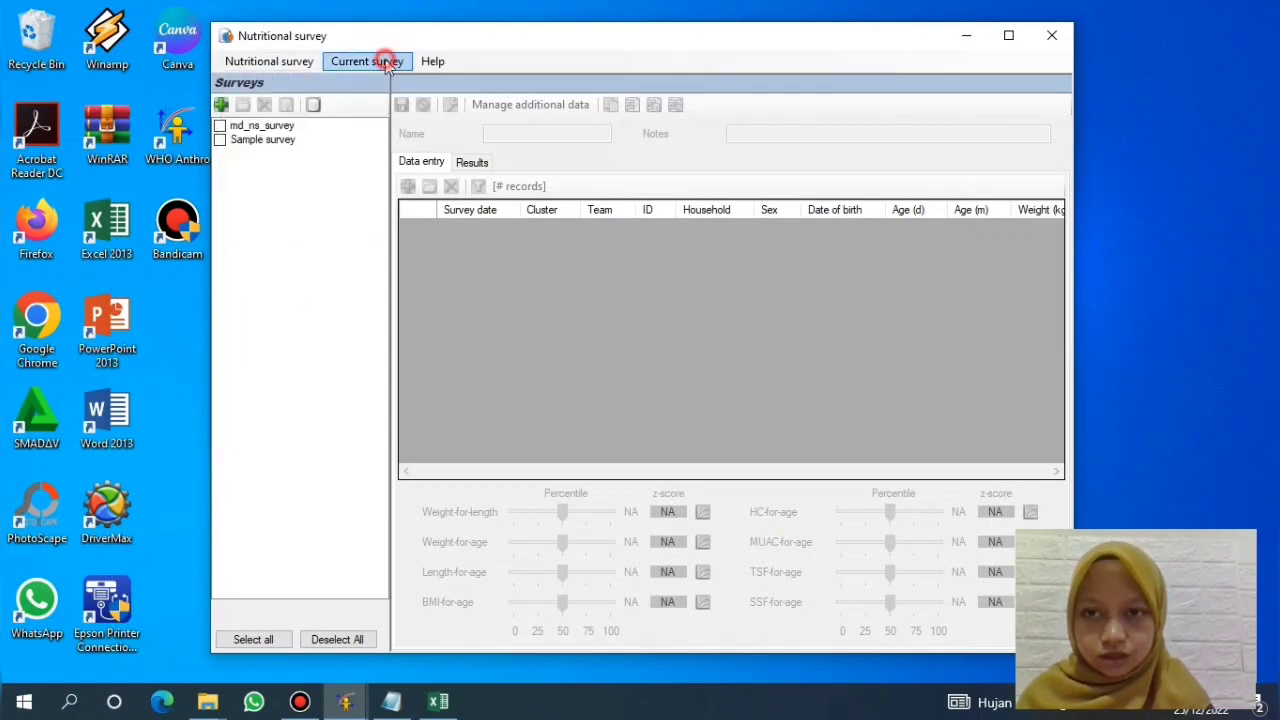
{"action": "left_click", "coordinate": [386, 63]}
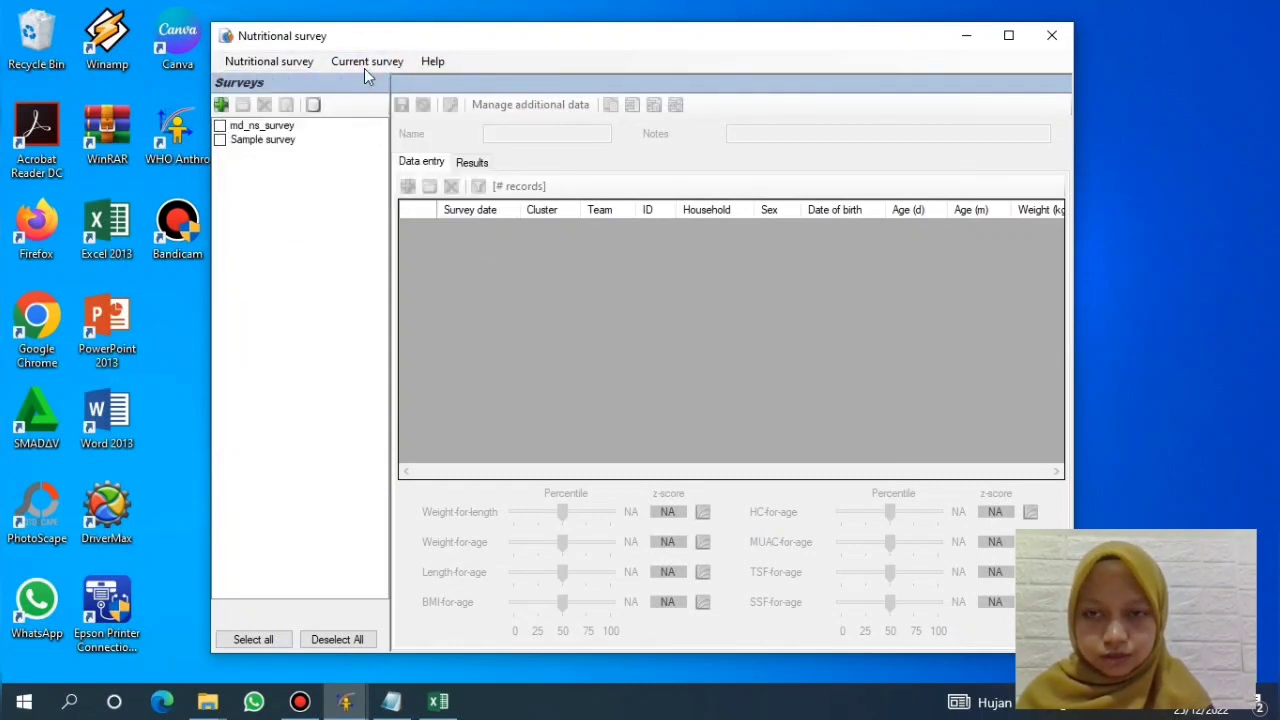
{"action": "left_click", "coordinate": [364, 68]}
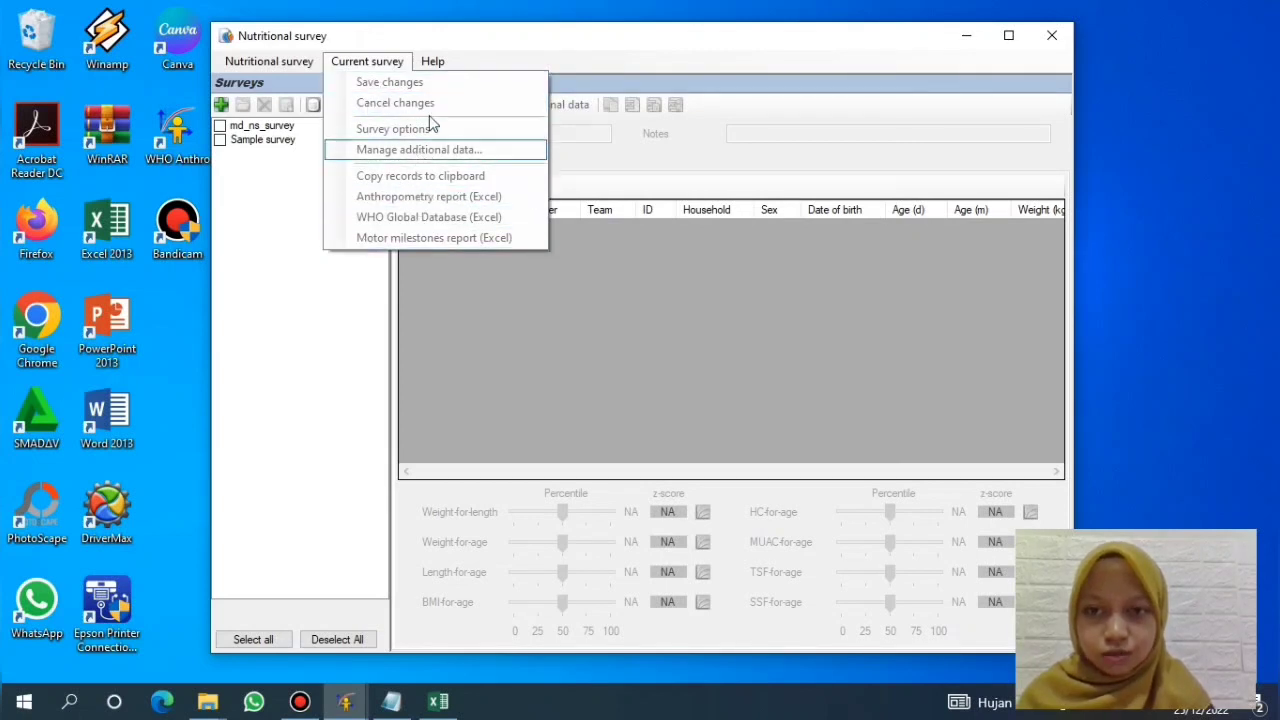
{"action": "left_click", "coordinate": [381, 63]}
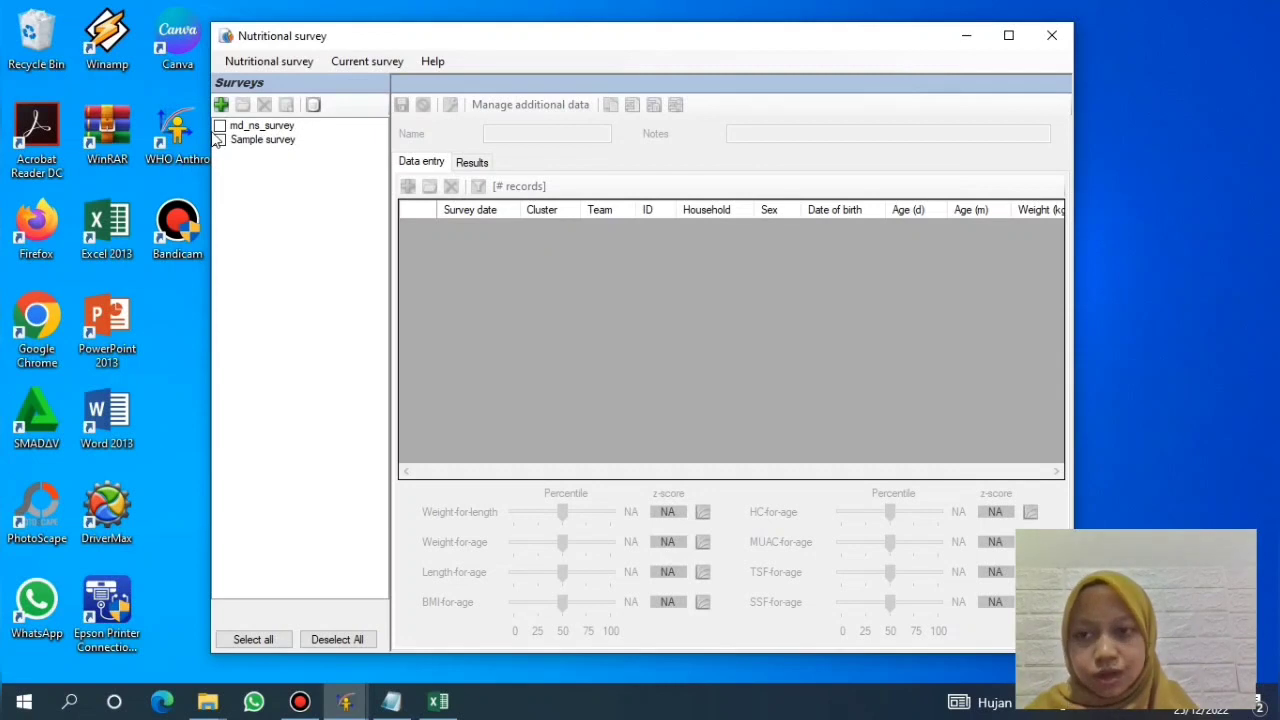
Step: Tick md_ns_survey and open it to load its 51 records with z-scores
{"action": "left_click", "coordinate": [220, 126]}
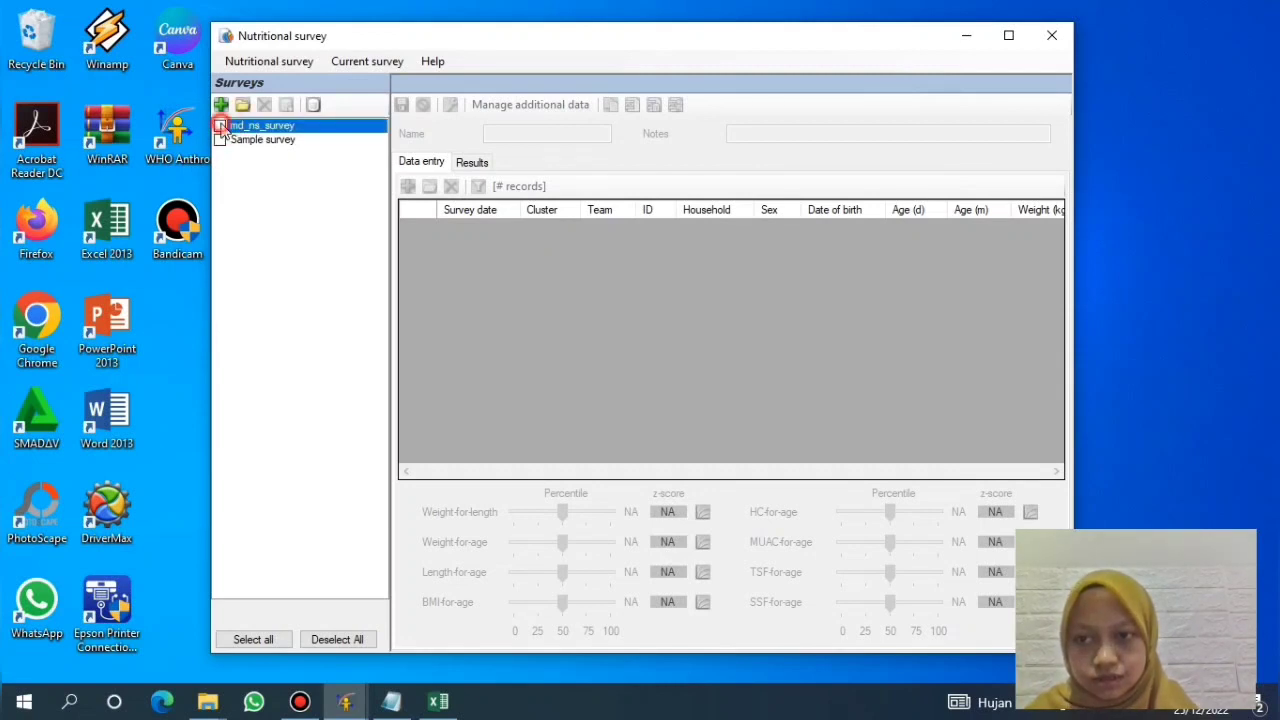
{"action": "left_click", "coordinate": [242, 105]}
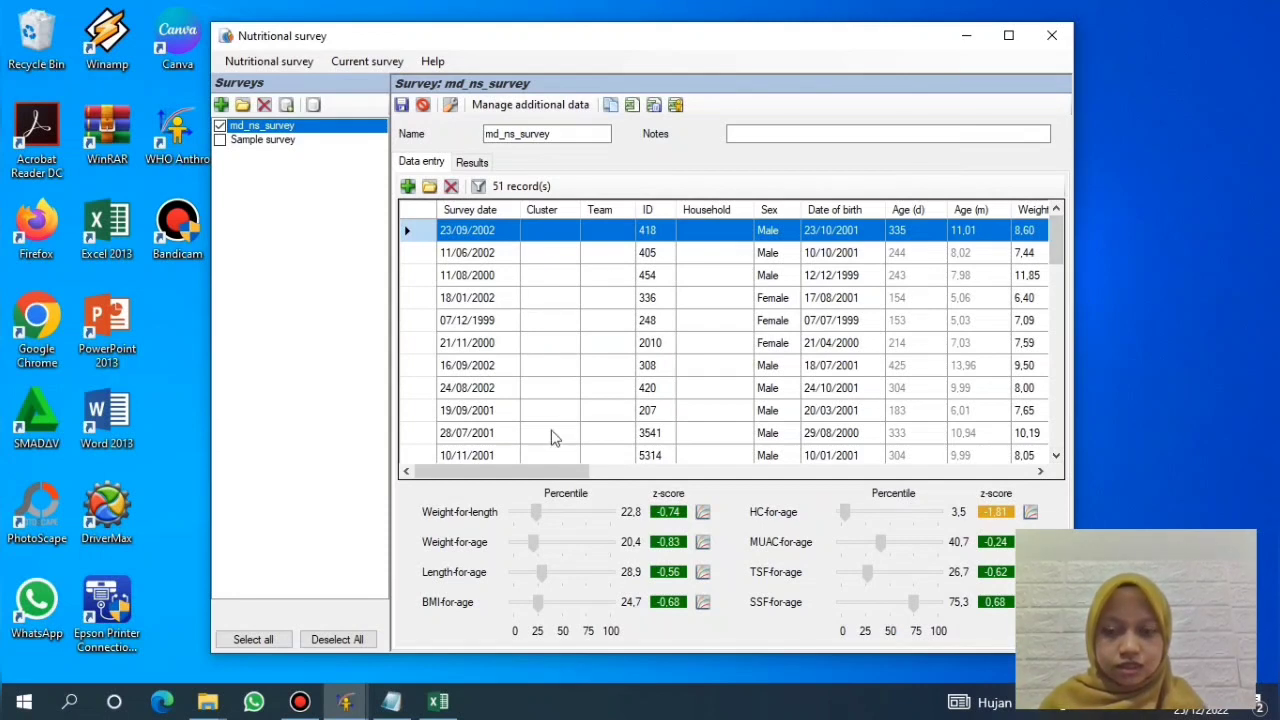
{"action": "left_click", "coordinate": [527, 477]}
{"action": "left_click_drag", "start_coordinate": [527, 477], "coordinate": [499, 484]}
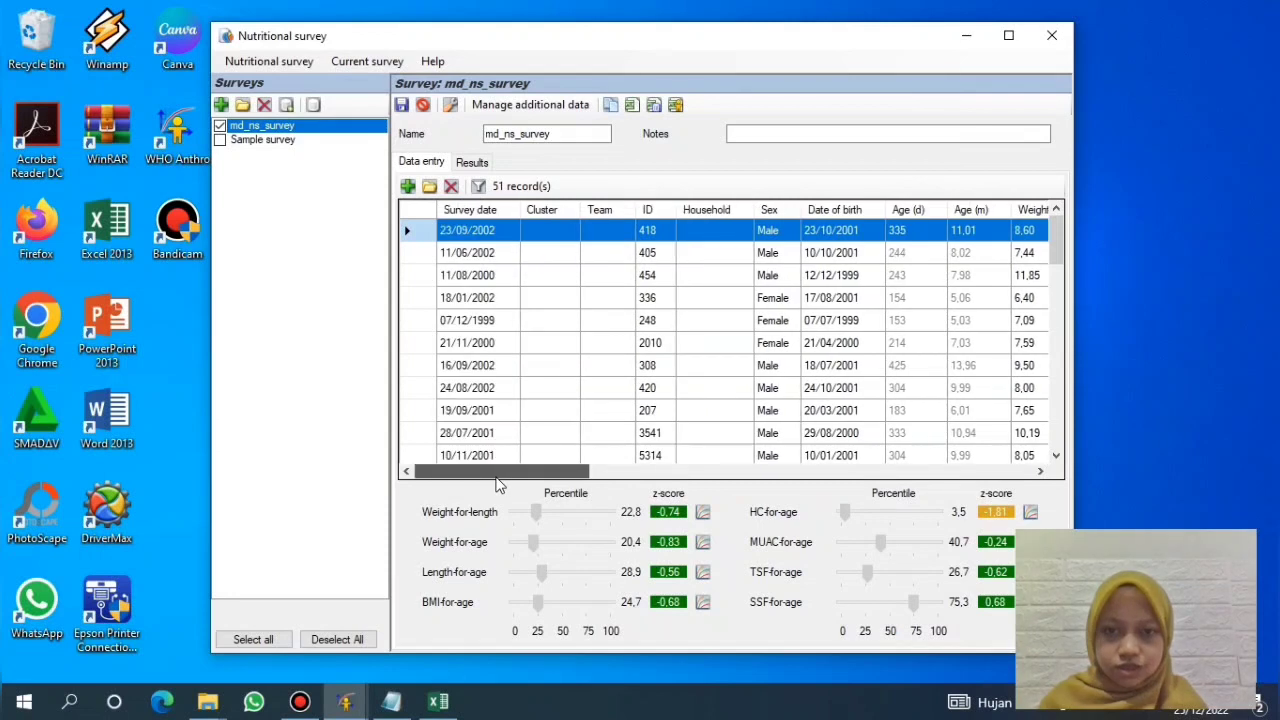
{"action": "left_click", "coordinate": [497, 476]}
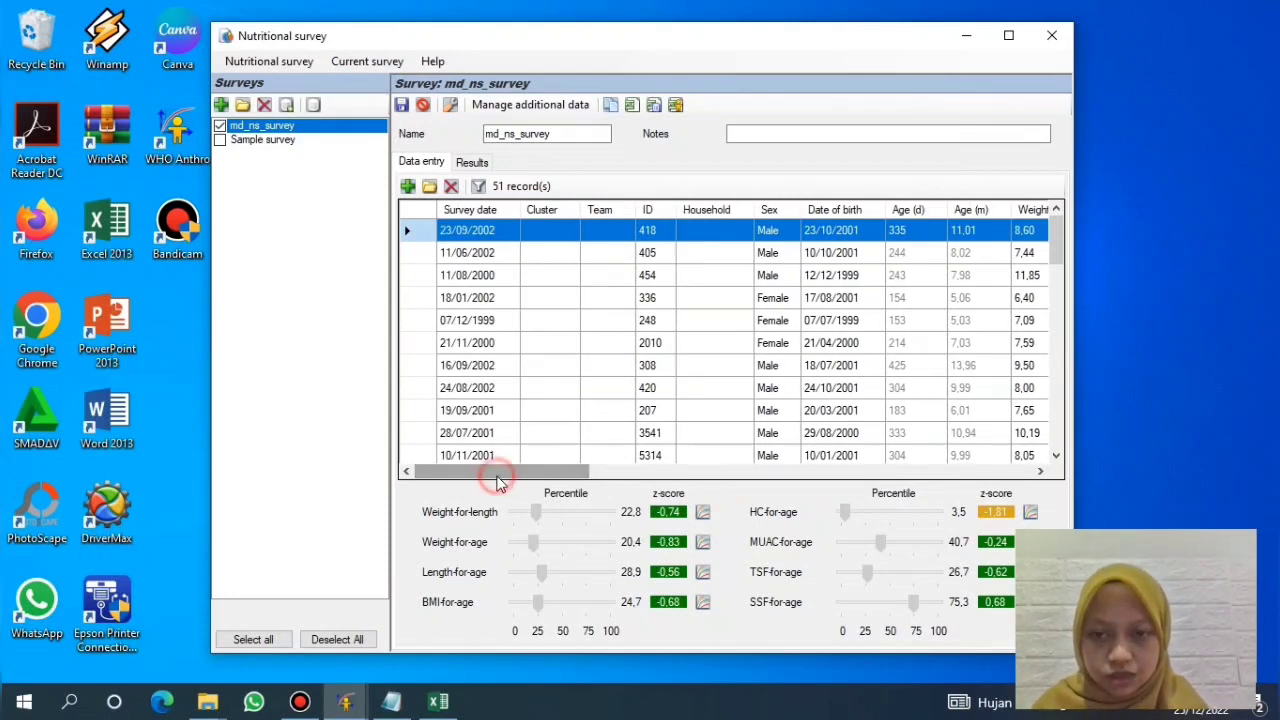
{"action": "left_click", "coordinate": [512, 472]}
{"action": "left_click_drag", "start_coordinate": [512, 472], "coordinate": [587, 477]}
{"action": "scroll", "coordinate": [705, 500], "scroll_direction": "right", "scroll_amount": 3}
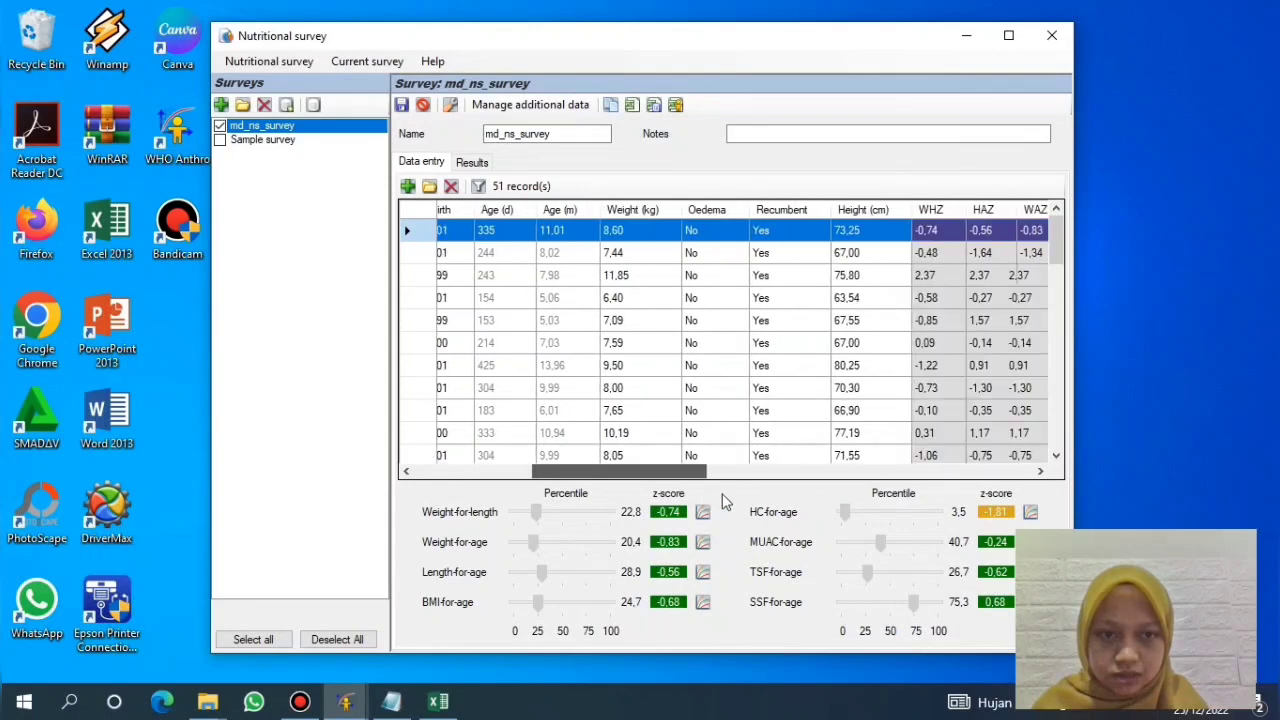
{"action": "scroll", "coordinate": [725, 500], "scroll_direction": "right", "scroll_amount": 10}
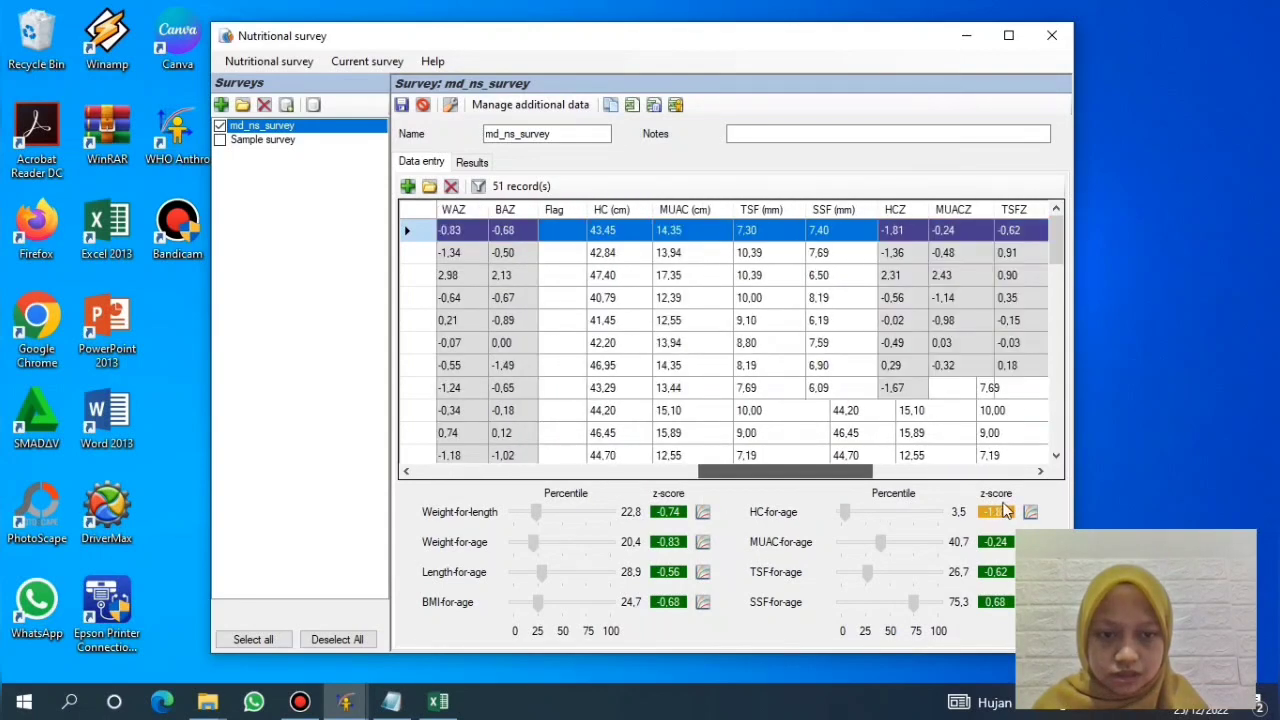
{"action": "scroll", "coordinate": [1005, 510], "scroll_direction": "right", "scroll_amount": 8}
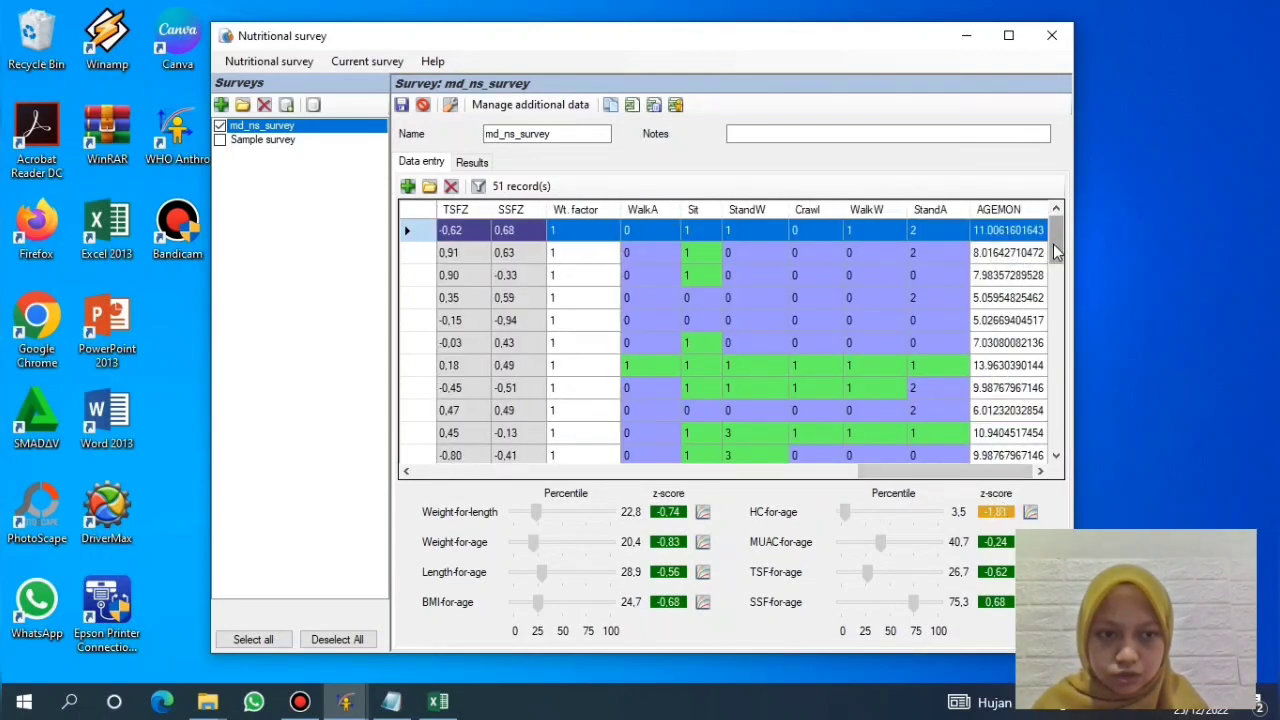
{"action": "scroll", "coordinate": [837, 372], "scroll_direction": "down", "scroll_amount": 3}
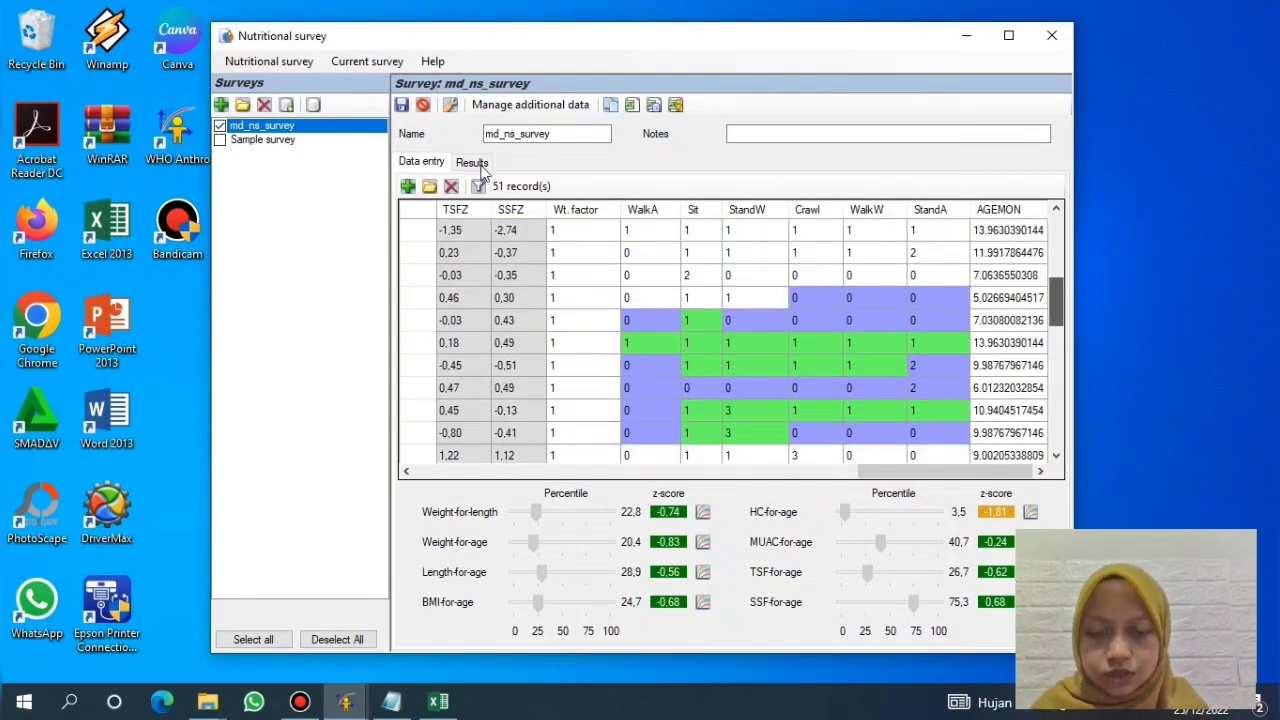
{"action": "scroll", "coordinate": [483, 172], "scroll_direction": "down", "scroll_amount": 3}
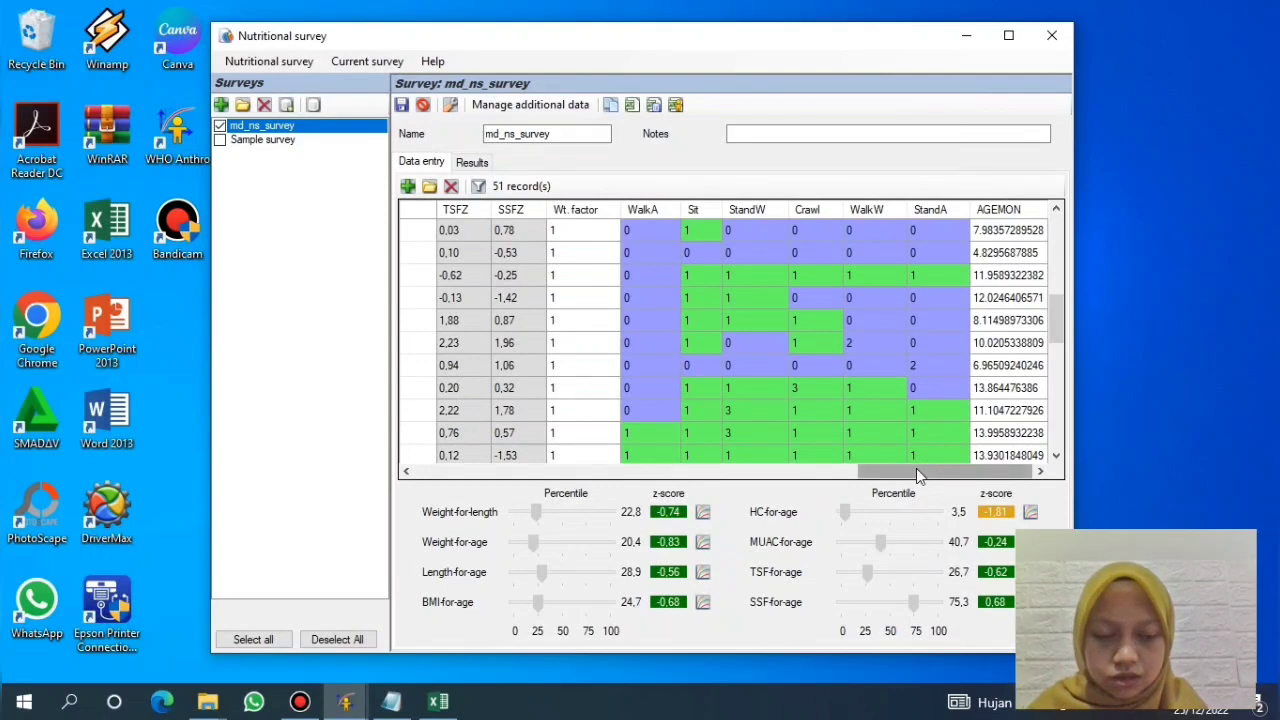
{"action": "left_click", "coordinate": [422, 471]}
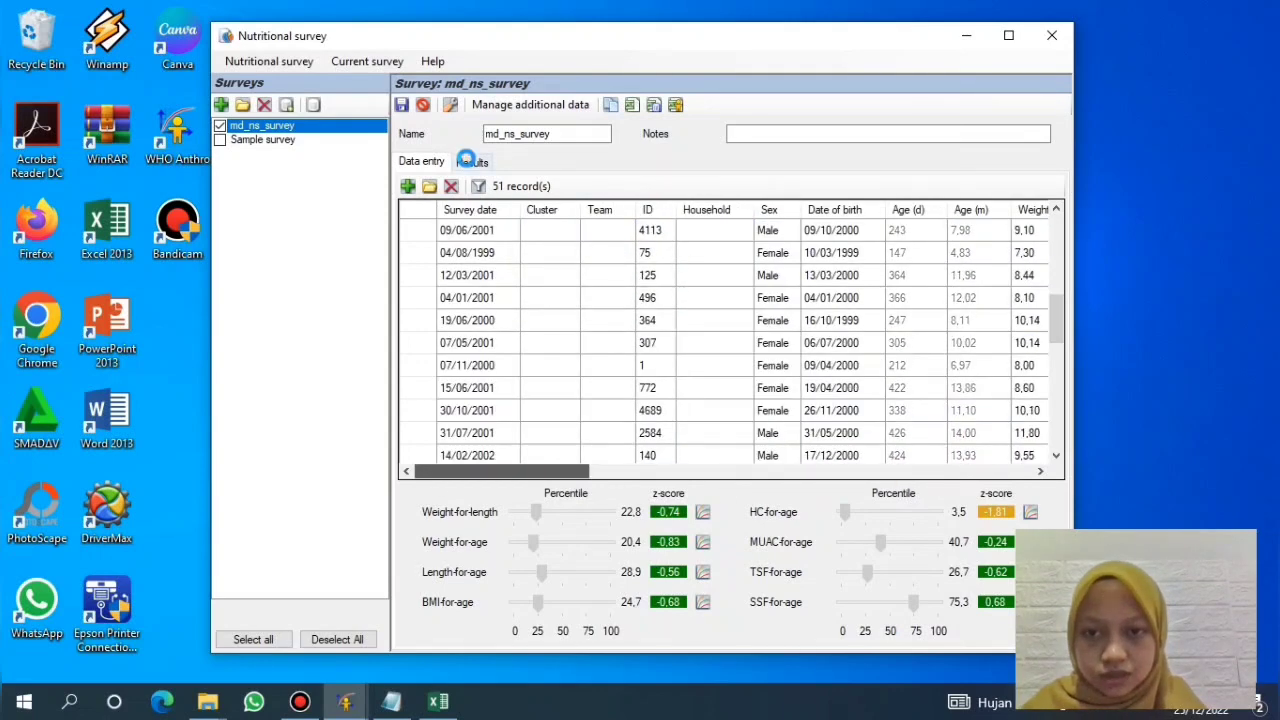
{"action": "left_click", "coordinate": [468, 164]}
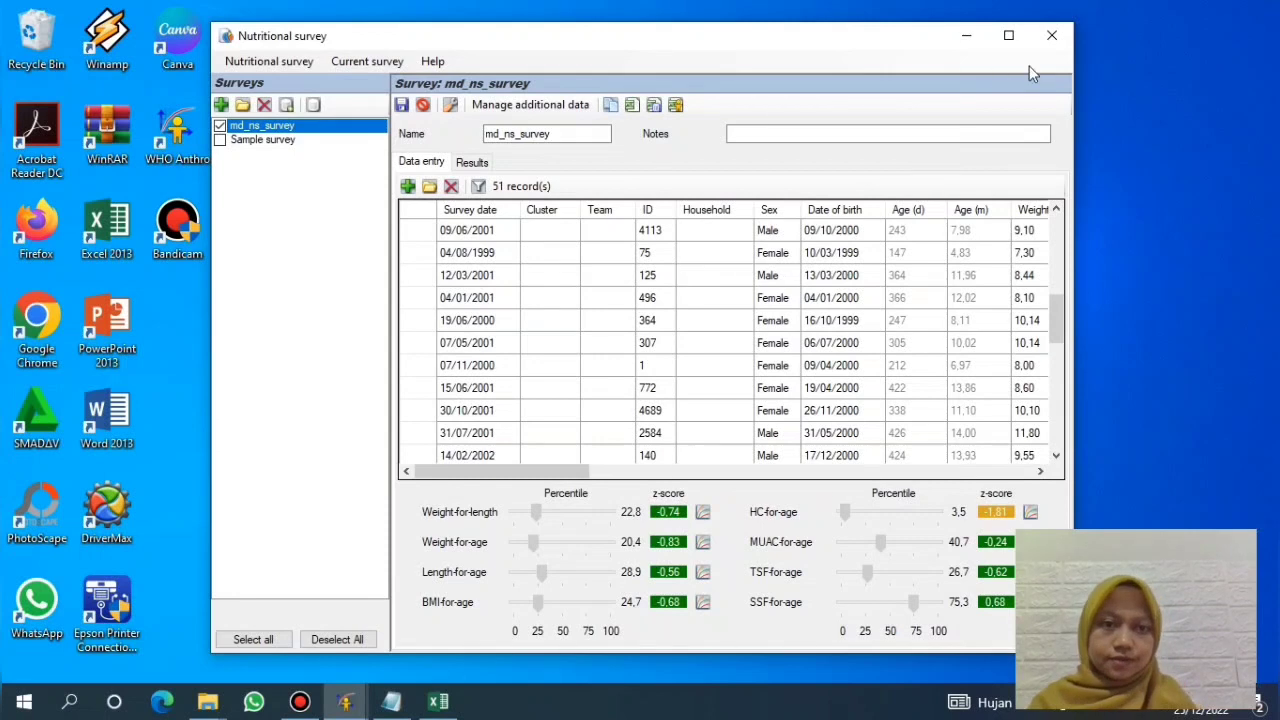
Step: Close the Nutritional survey window, then select the Nutritional survey module on the main menu again
{"action": "left_click", "coordinate": [1052, 38]}
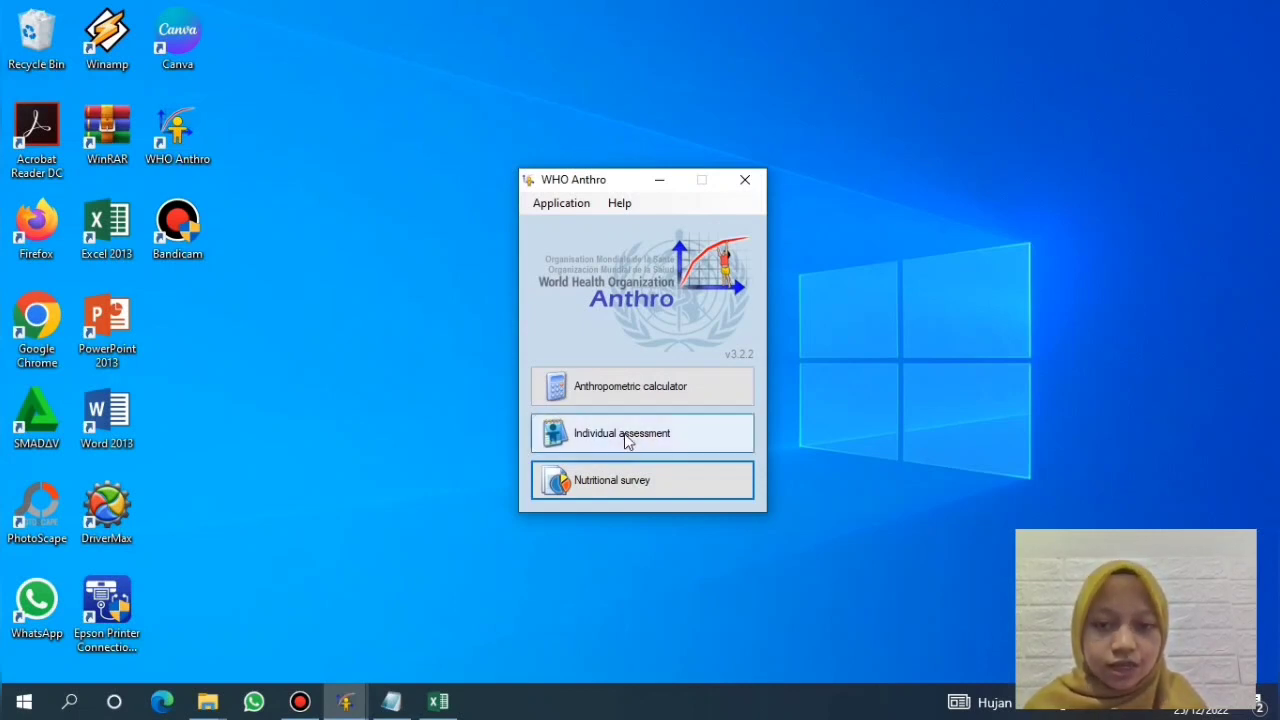
{"action": "left_click", "coordinate": [628, 486]}
{"action": "left_click", "coordinate": [597, 494]}
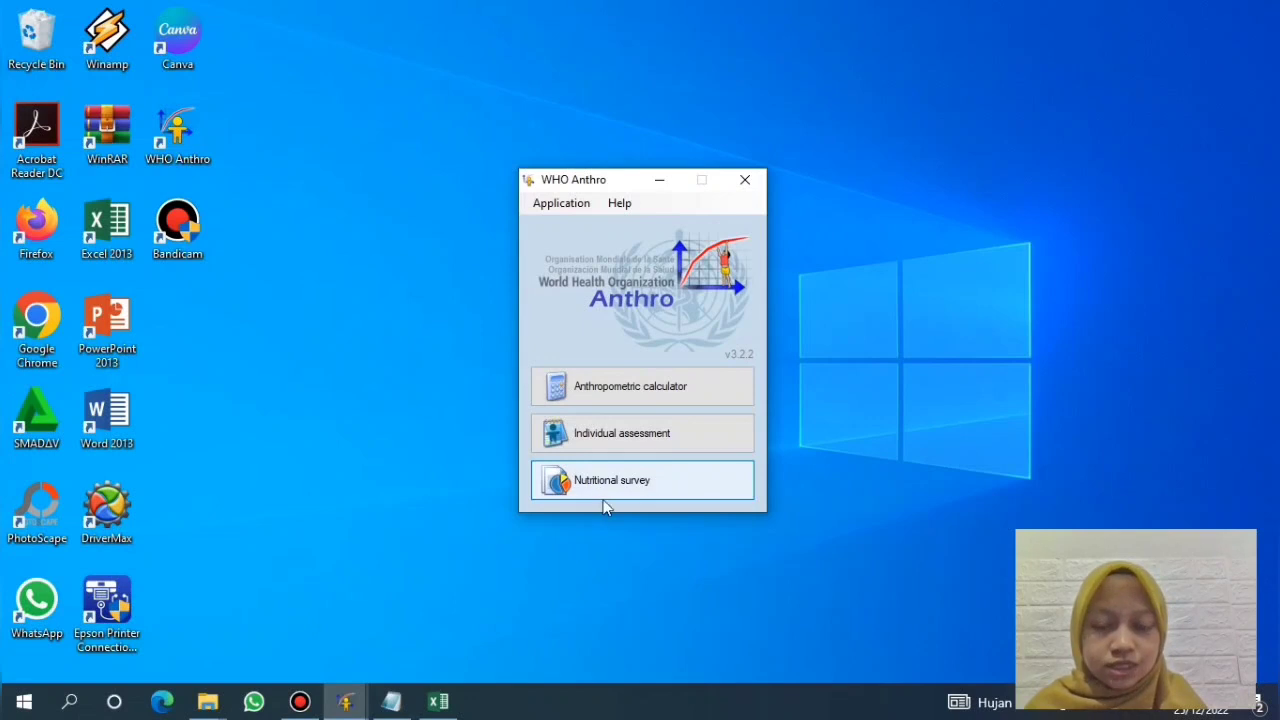